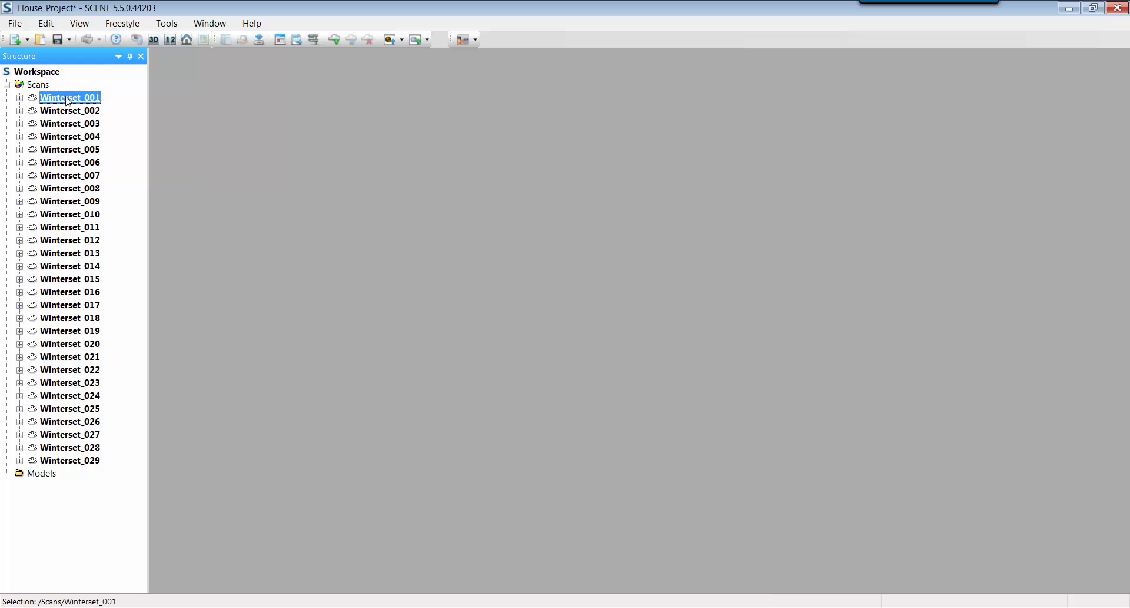
Open the Winterset_001 scan in its default view and look around the scanned room.
{"action": "double_click", "coordinate": [68, 98]}
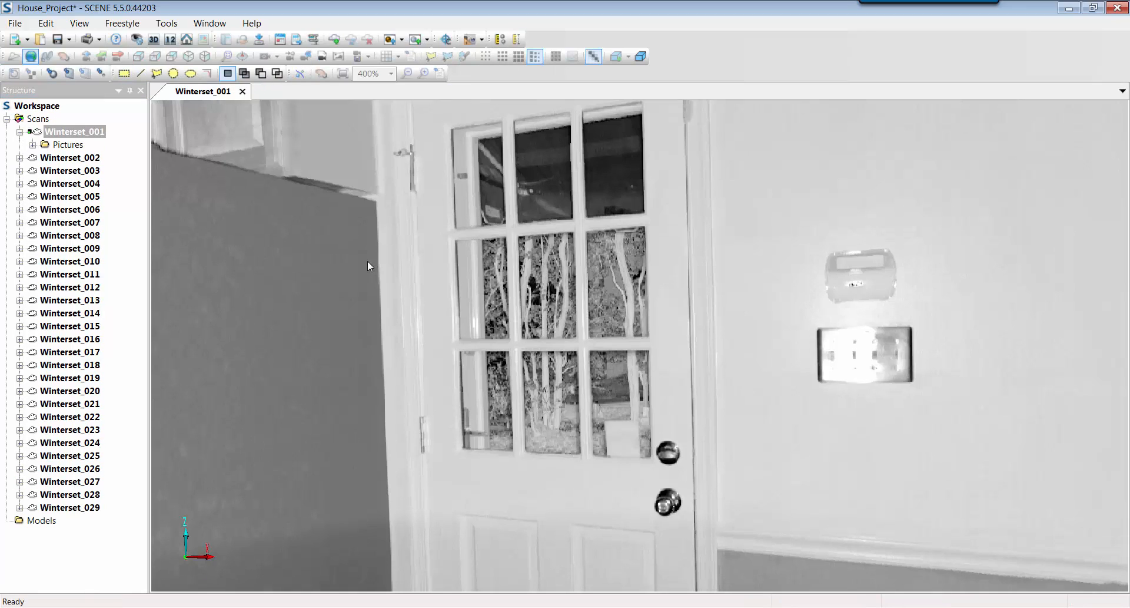
{"action": "left_click_drag", "start_coordinate": [1017, 412], "coordinate": [424, 381]}
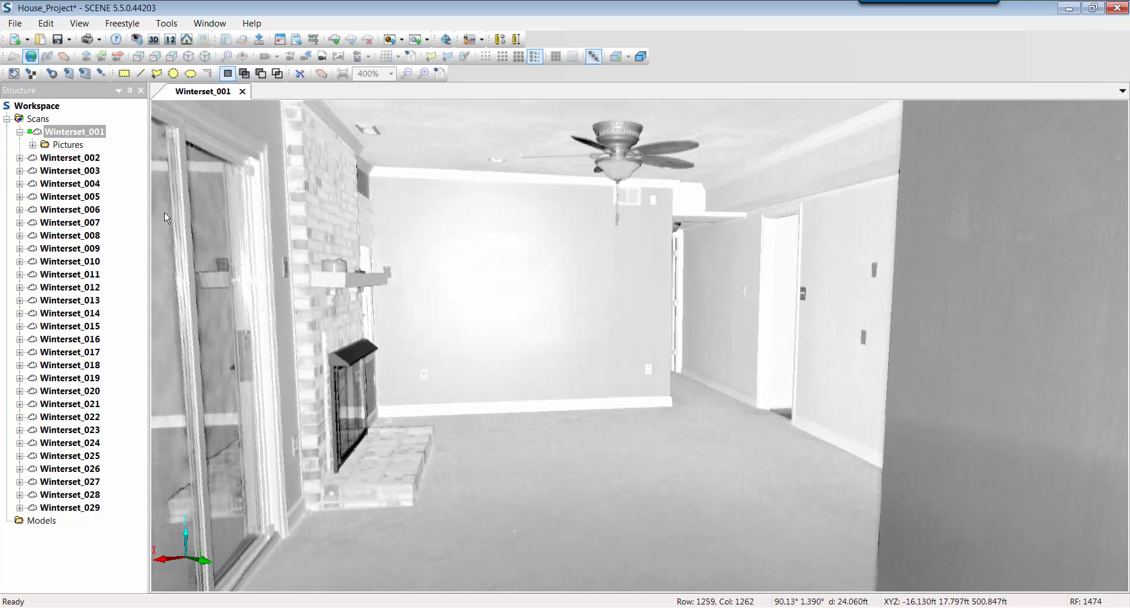
{"action": "left_click", "coordinate": [20, 133]}
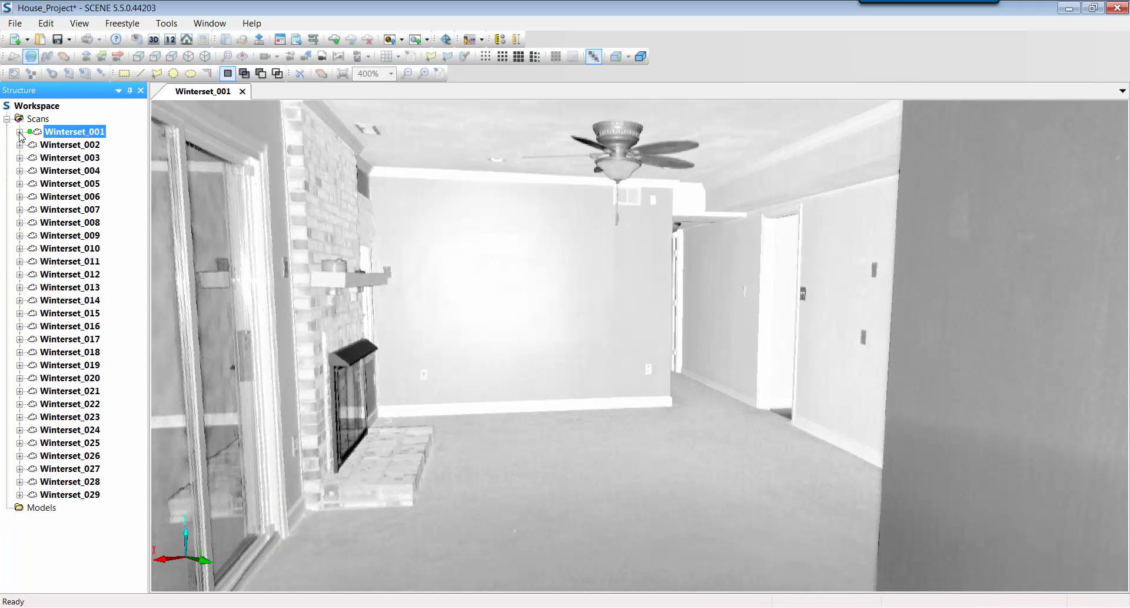
{"action": "left_click", "coordinate": [20, 133]}
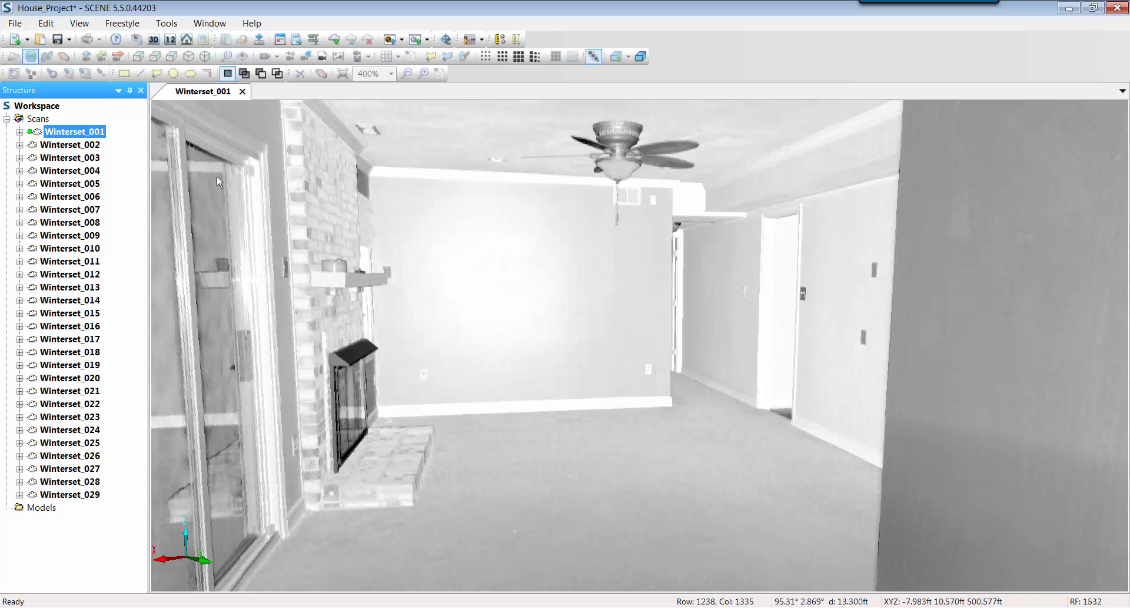
Open Winterset_001 in a 3D view and examine its point cloud from inside the room and from above.
{"action": "right_click", "coordinate": [99, 135]}
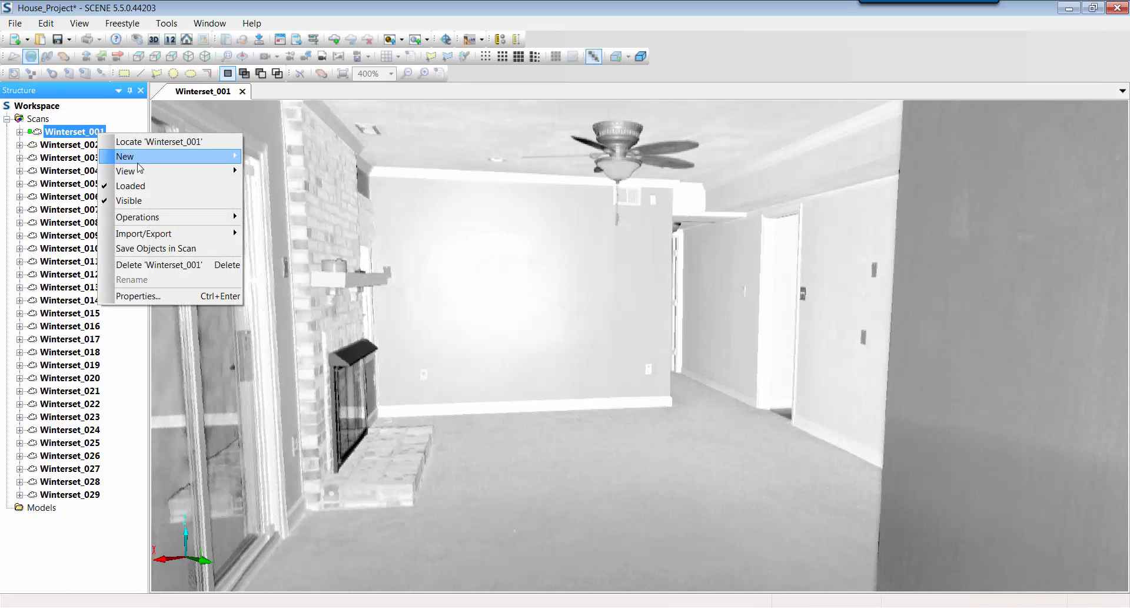
{"action": "mouse_move", "coordinate": [176, 171]}
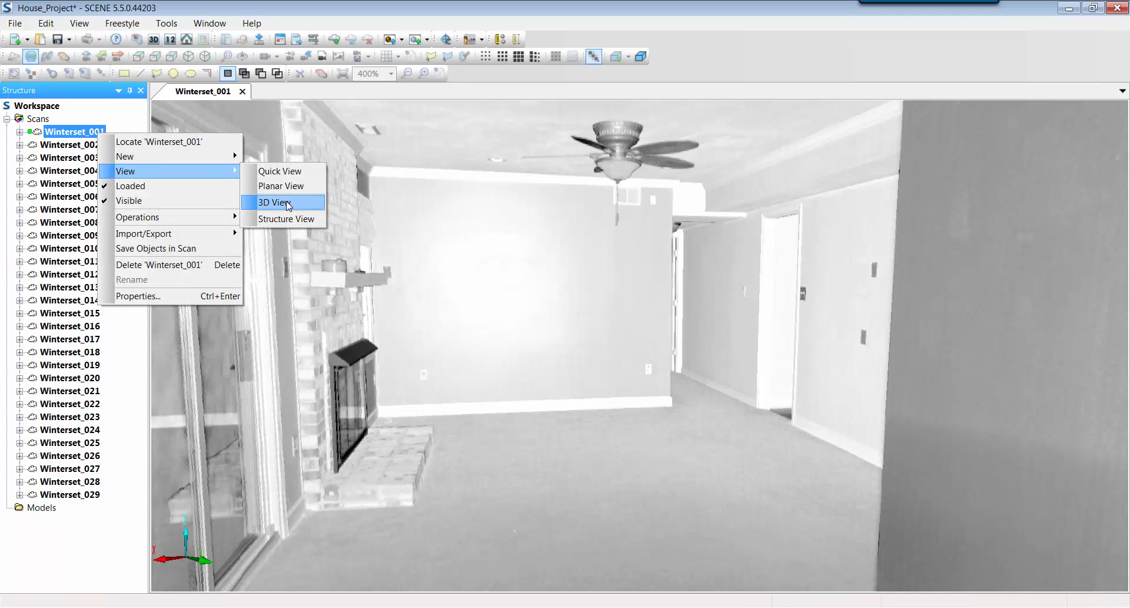
{"action": "left_click", "coordinate": [286, 202]}
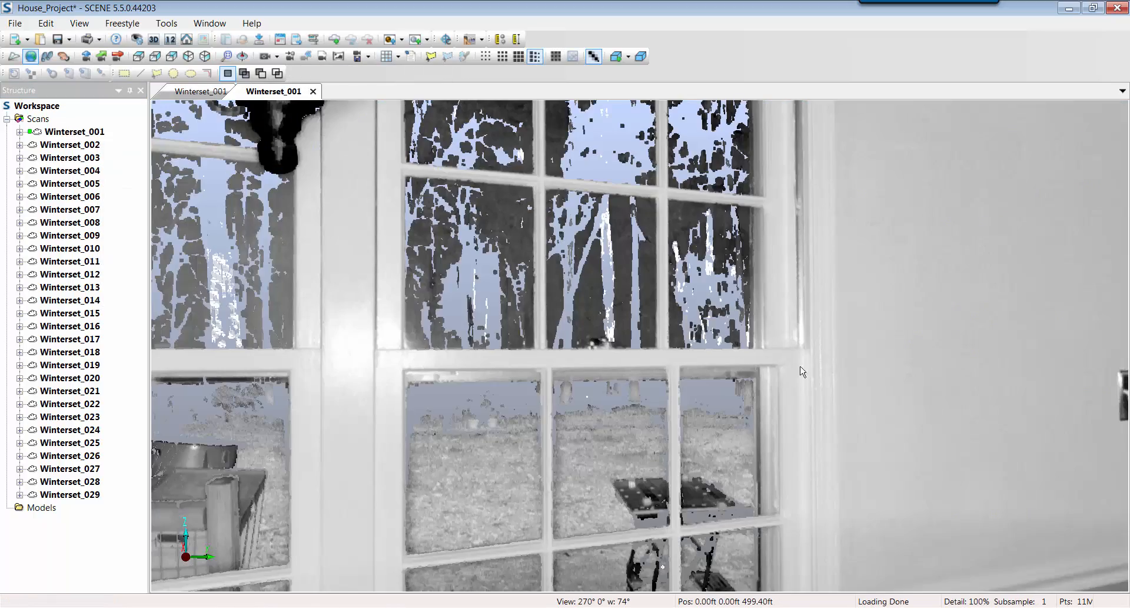
{"action": "left_click_drag", "start_coordinate": [931, 383], "coordinate": [670, 371]}
{"action": "left_click_drag", "start_coordinate": [755, 369], "coordinate": [525, 335]}
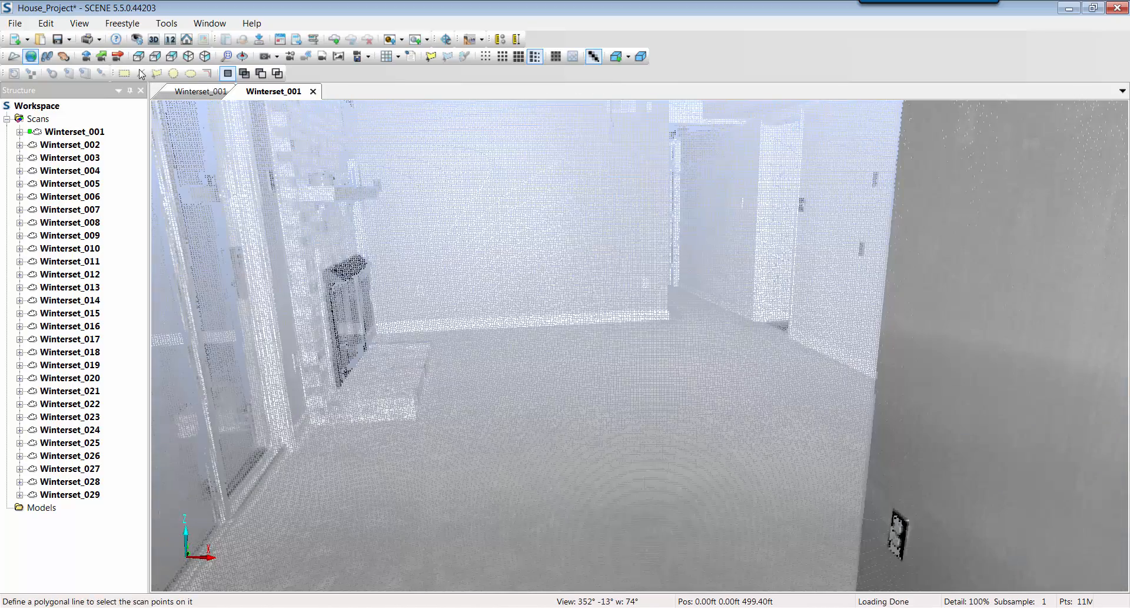
{"action": "left_click", "coordinate": [139, 56]}
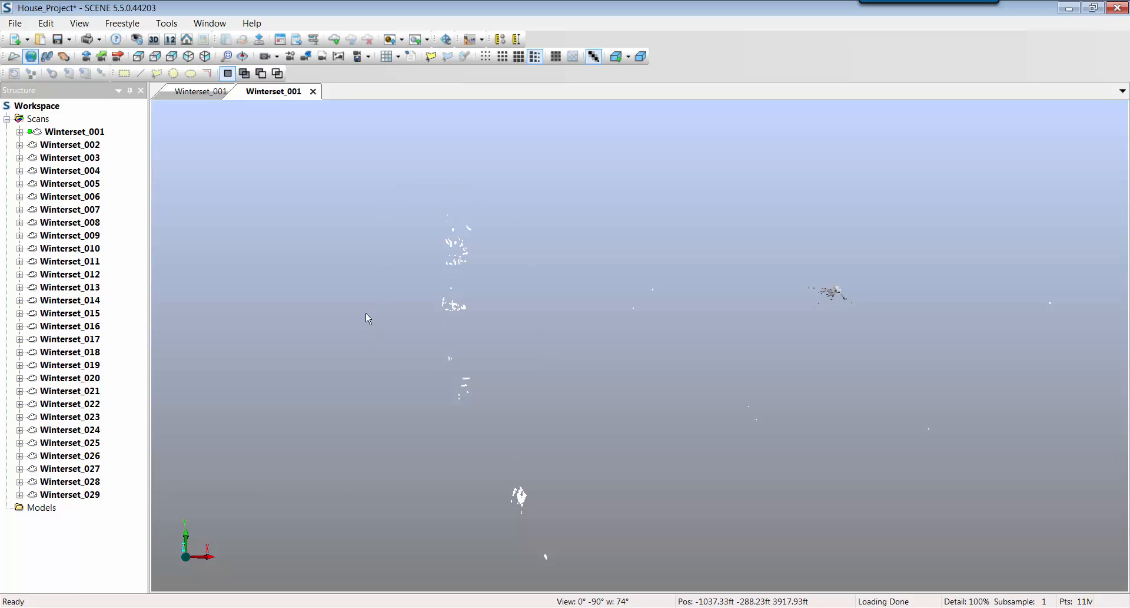
Apply a distance-based filter to Winterset_001 with a maximum distance of 30 ft.
{"action": "right_click", "coordinate": [95, 135]}
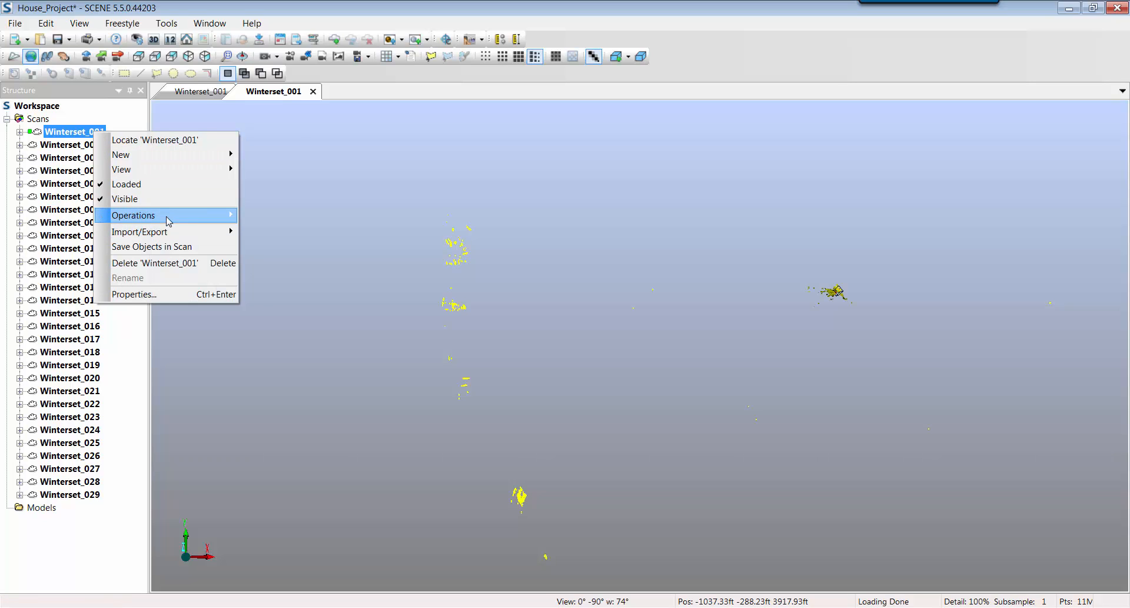
{"action": "mouse_move", "coordinate": [177, 215]}
{"action": "mouse_move", "coordinate": [315, 245]}
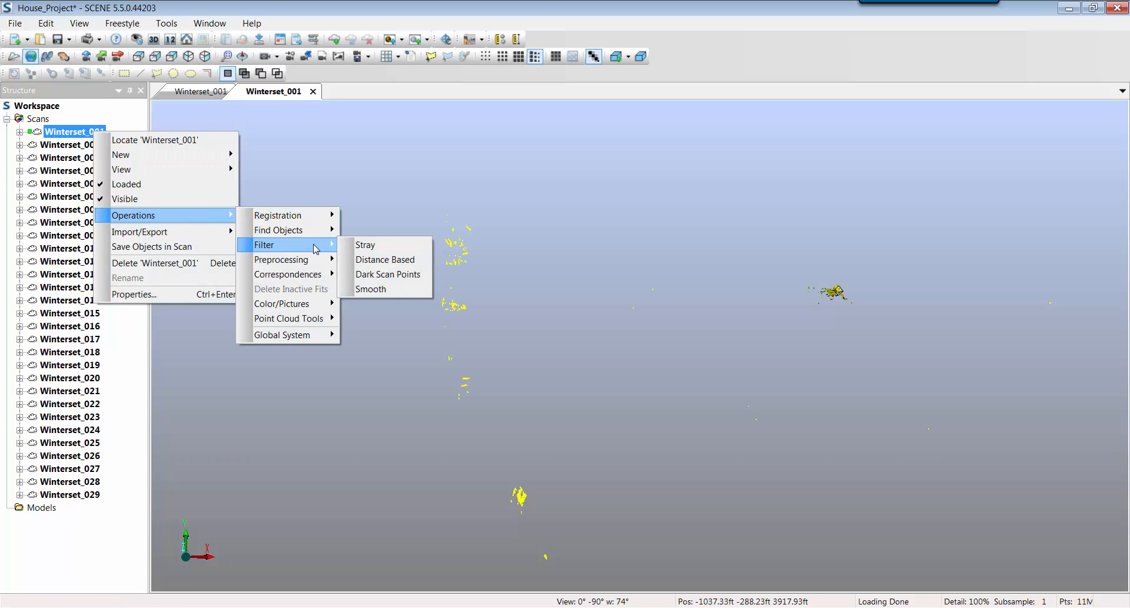
{"action": "left_click", "coordinate": [400, 259]}
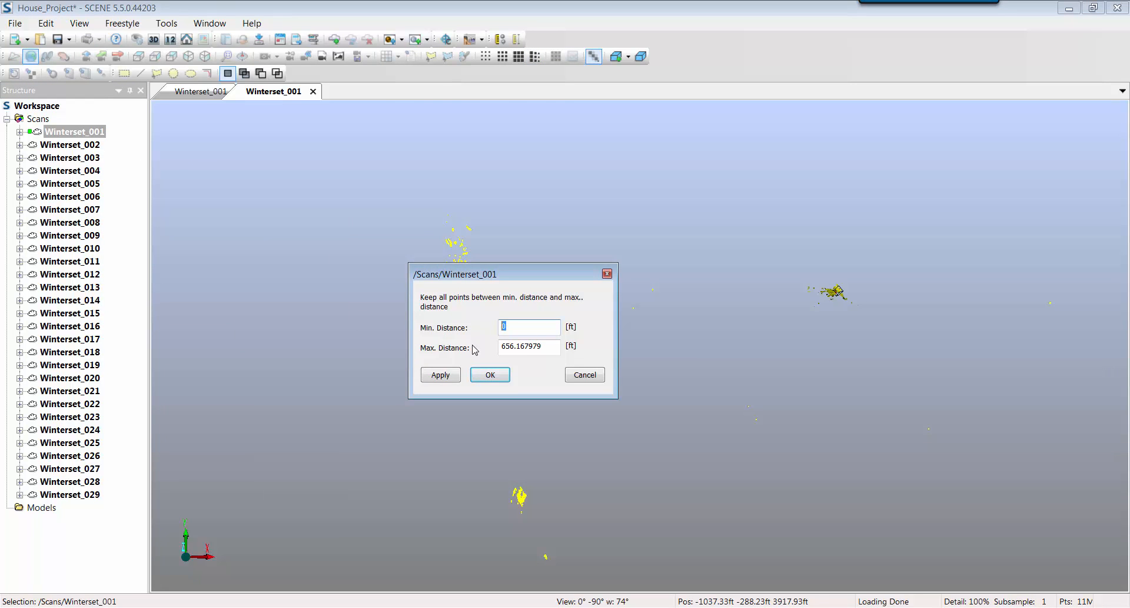
{"action": "left_click", "coordinate": [551, 348]}
{"action": "left_click_drag", "start_coordinate": [507, 341], "coordinate": [482, 341]}
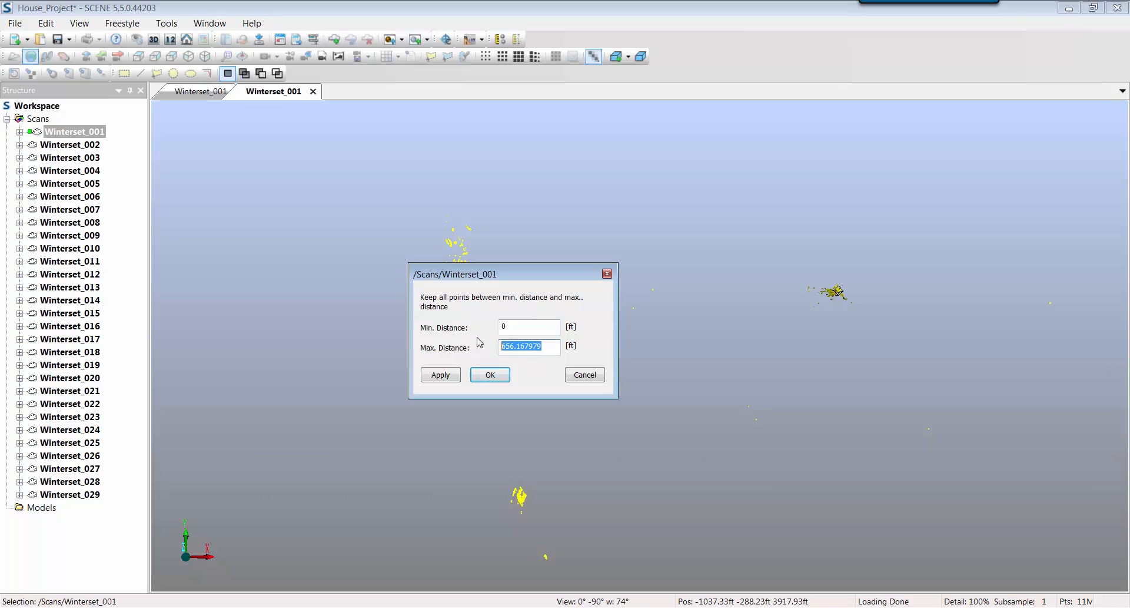
{"action": "type", "text": "30"}
{"action": "left_click", "coordinate": [476, 378]}
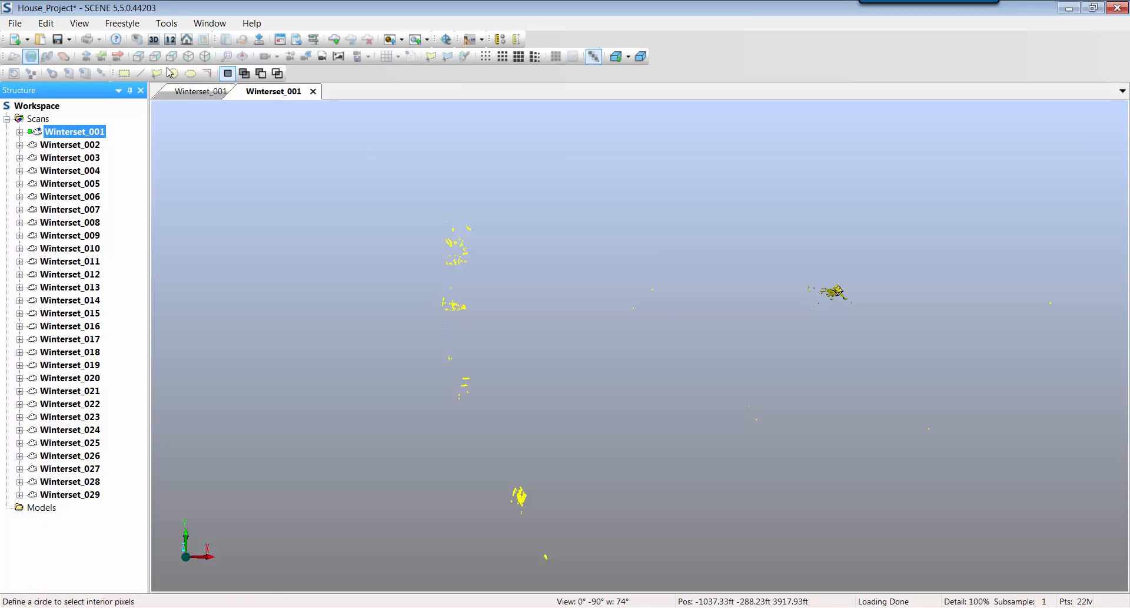
{"action": "left_click", "coordinate": [347, 246]}
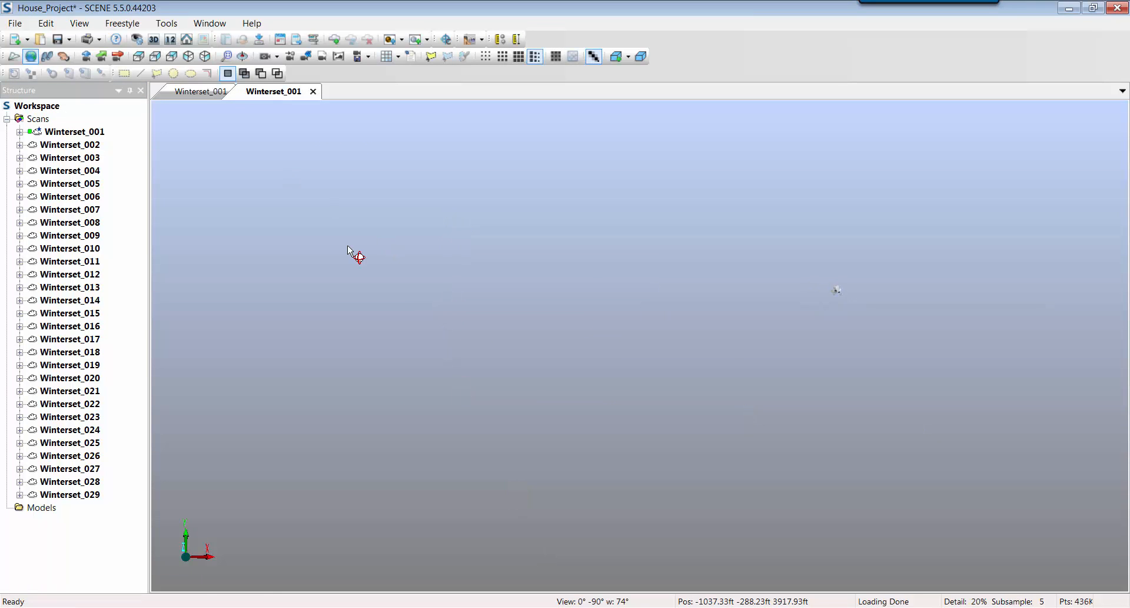
Show the whole filtered scan from above and switch the 3D view's camera to orthographic projection.
{"action": "left_click", "coordinate": [139, 57]}
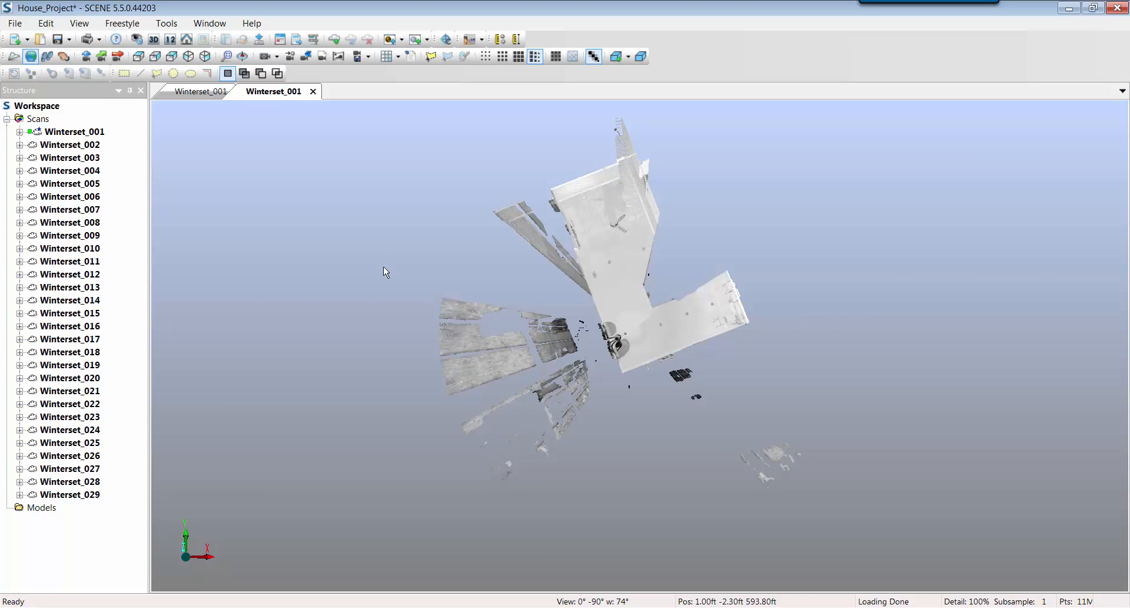
{"action": "right_click_drag", "start_coordinate": [383, 266], "coordinate": [355, 331]}
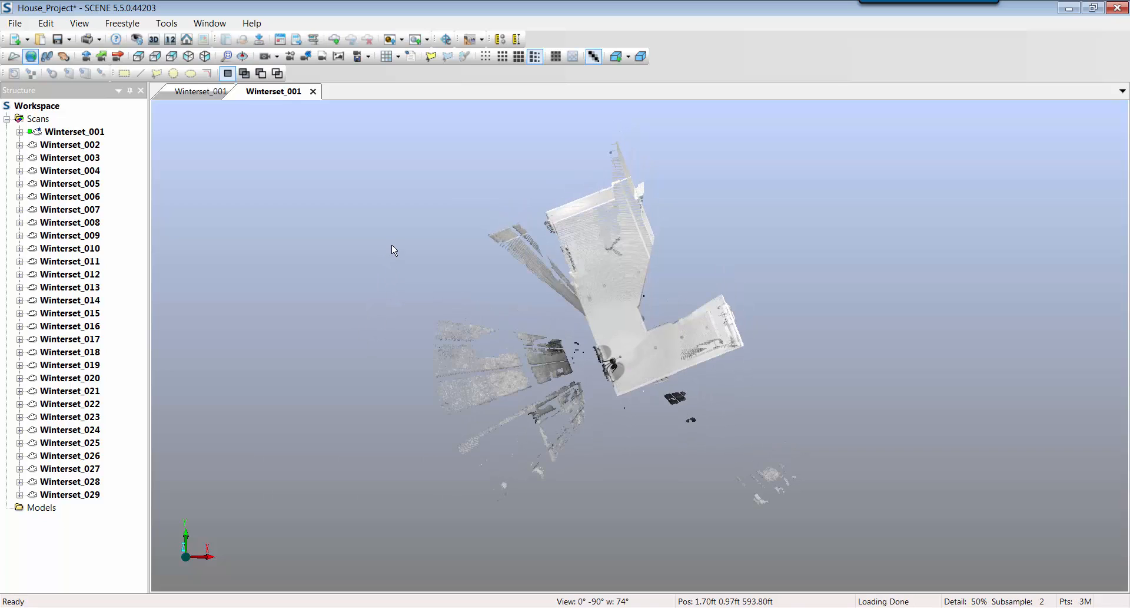
{"action": "right_click", "coordinate": [244, 215]}
{"action": "mouse_move", "coordinate": [302, 302]}
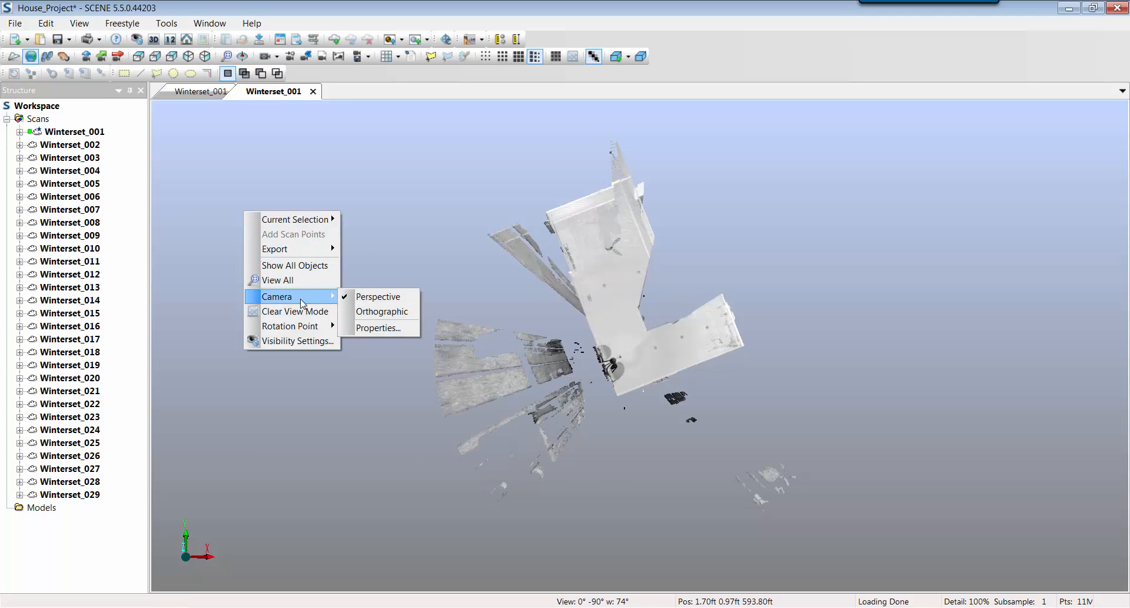
{"action": "left_click", "coordinate": [390, 313]}
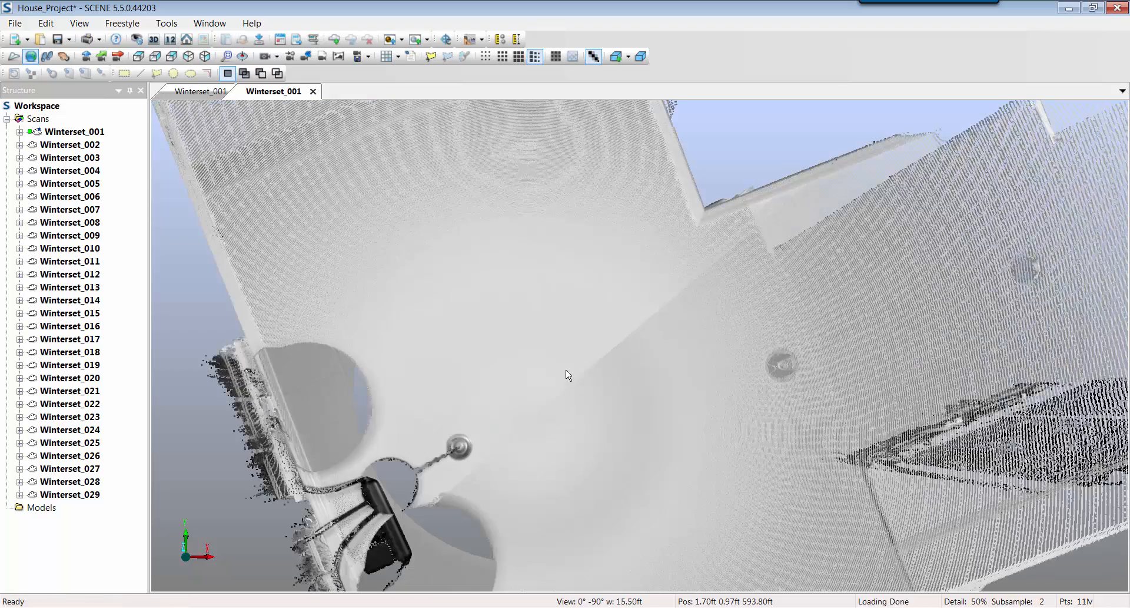
{"action": "scroll", "coordinate": [568, 375], "scroll_direction": "down", "scroll_amount": 8}
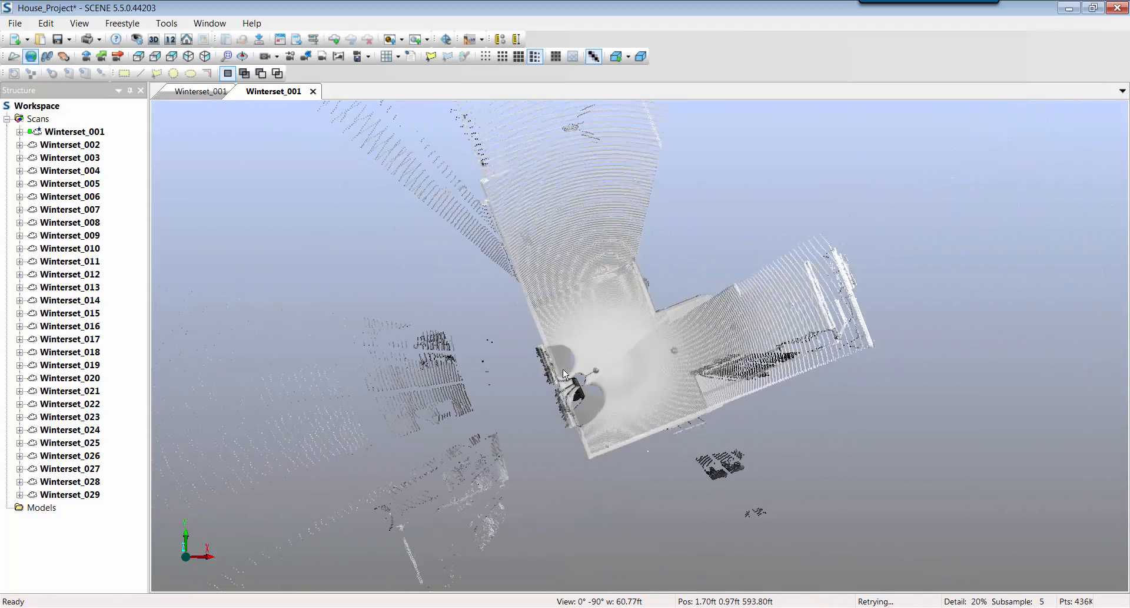
{"action": "scroll", "coordinate": [564, 372], "scroll_direction": "down", "scroll_amount": 3}
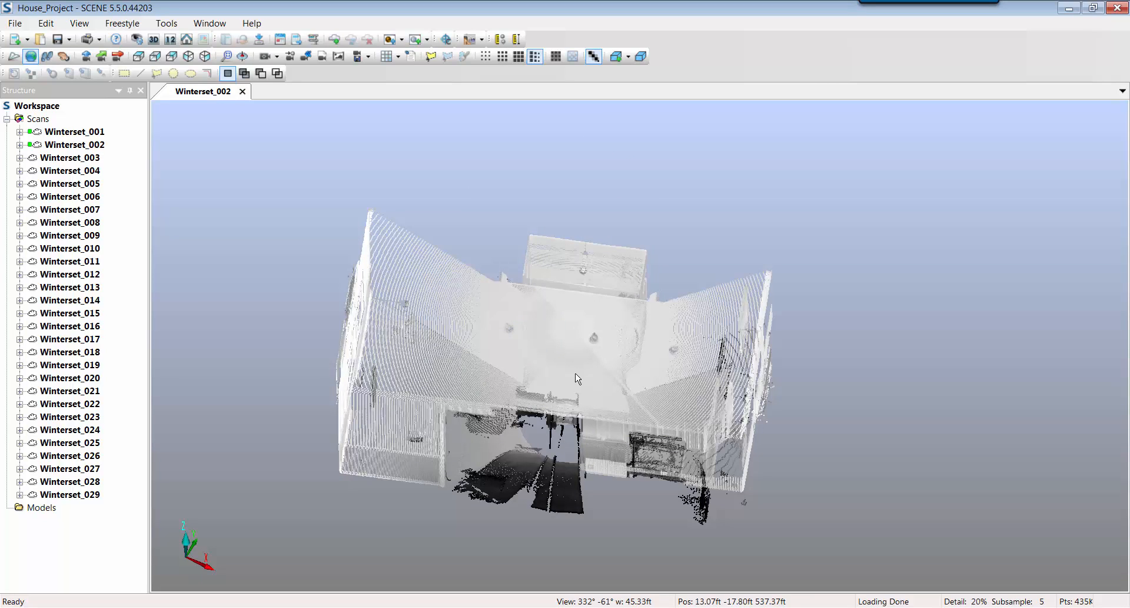
Create a new cluster named Kitchen_01 under Scans.
{"action": "right_click", "coordinate": [37, 118]}
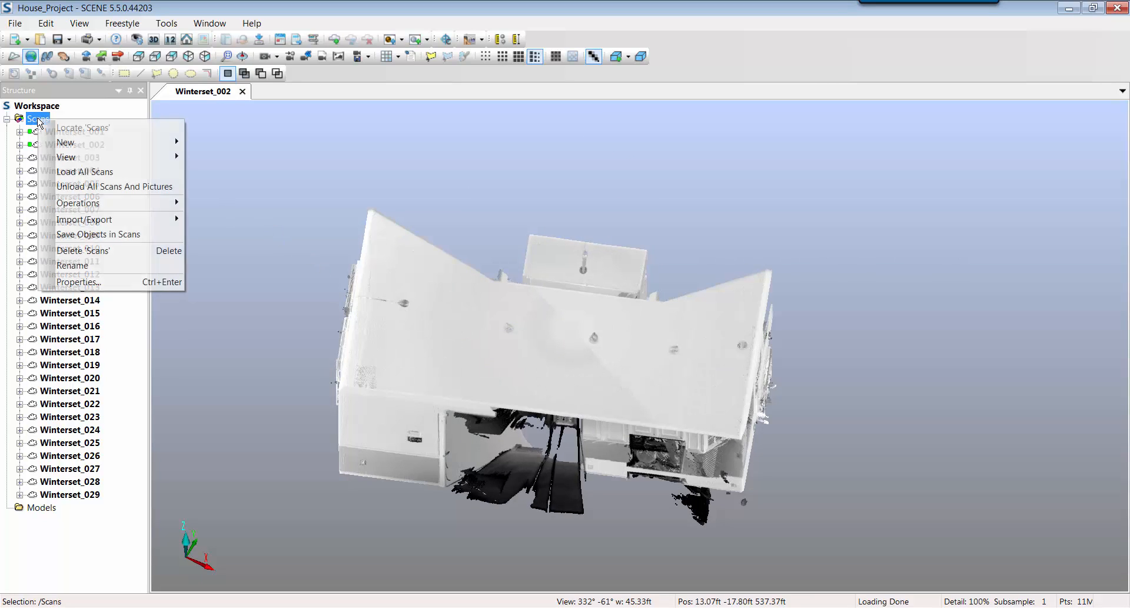
{"action": "mouse_move", "coordinate": [165, 142]}
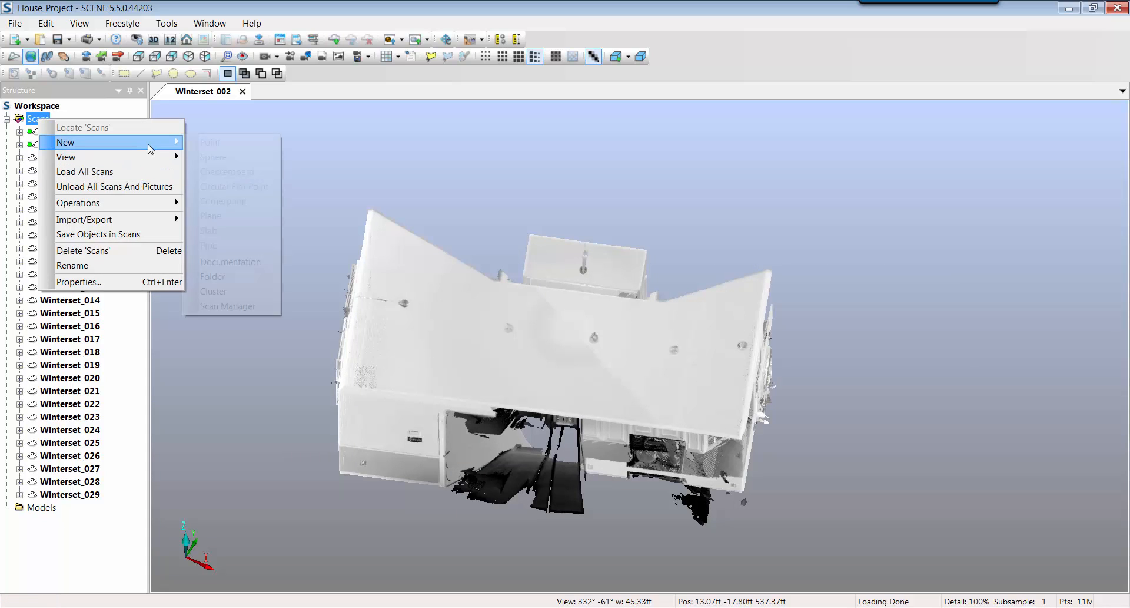
{"action": "left_click", "coordinate": [248, 290]}
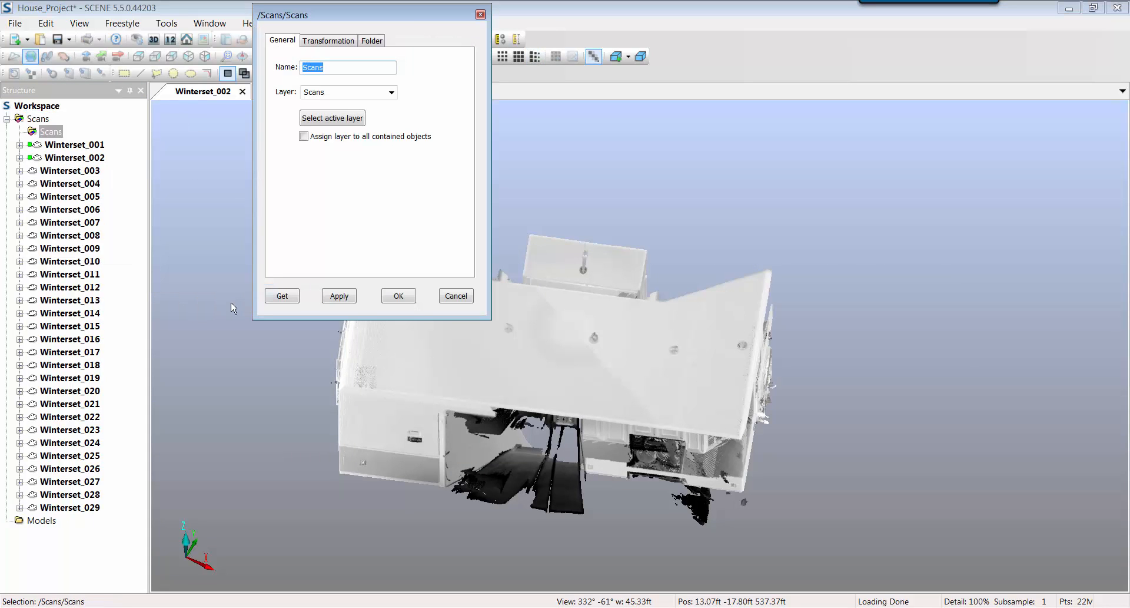
{"action": "type", "text": "Kitchen_01"}
{"action": "left_click", "coordinate": [404, 296]}
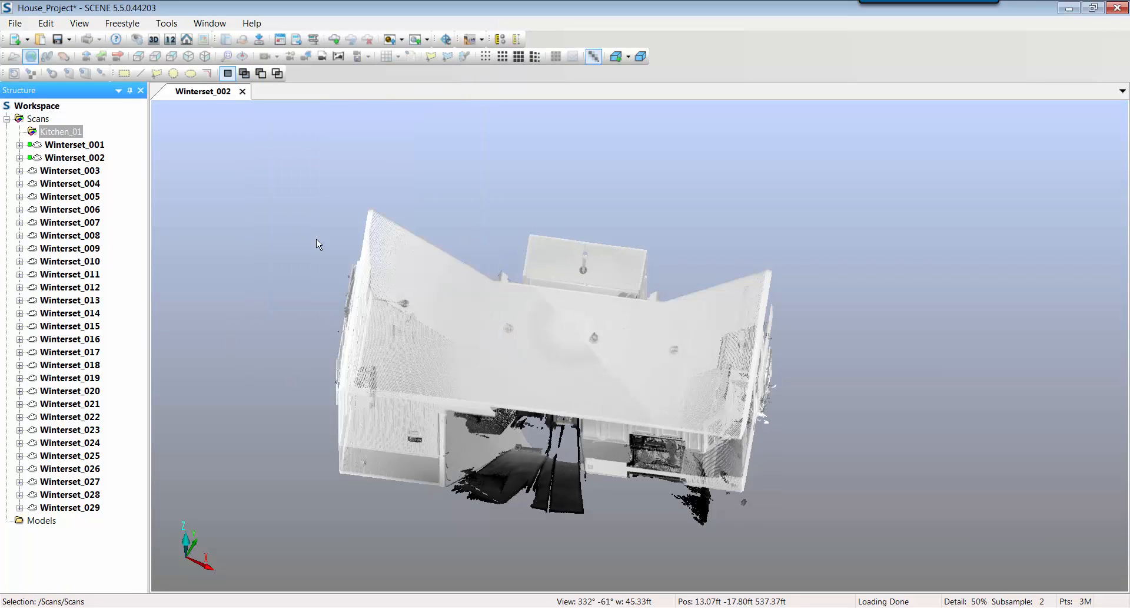
Move the Winterset_001 and Winterset_002 scans into the Kitchen_01 cluster and close the open 3D view.
{"action": "left_click", "coordinate": [76, 145]}
{"action": "left_click", "coordinate": [78, 158], "text": "shift"}
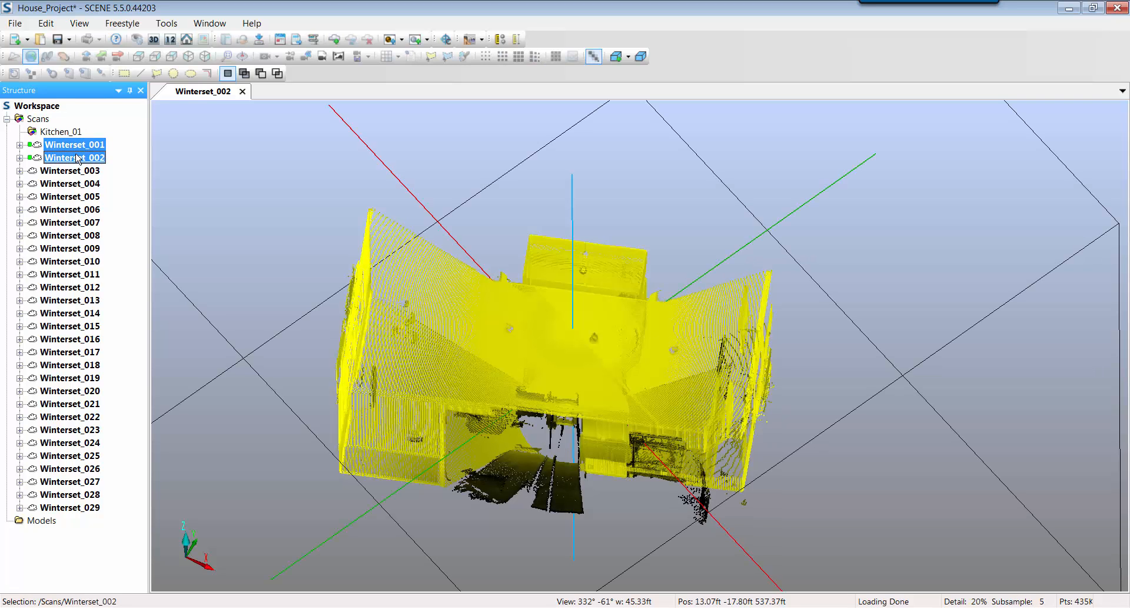
{"action": "left_click_drag", "start_coordinate": [78, 158], "coordinate": [70, 132]}
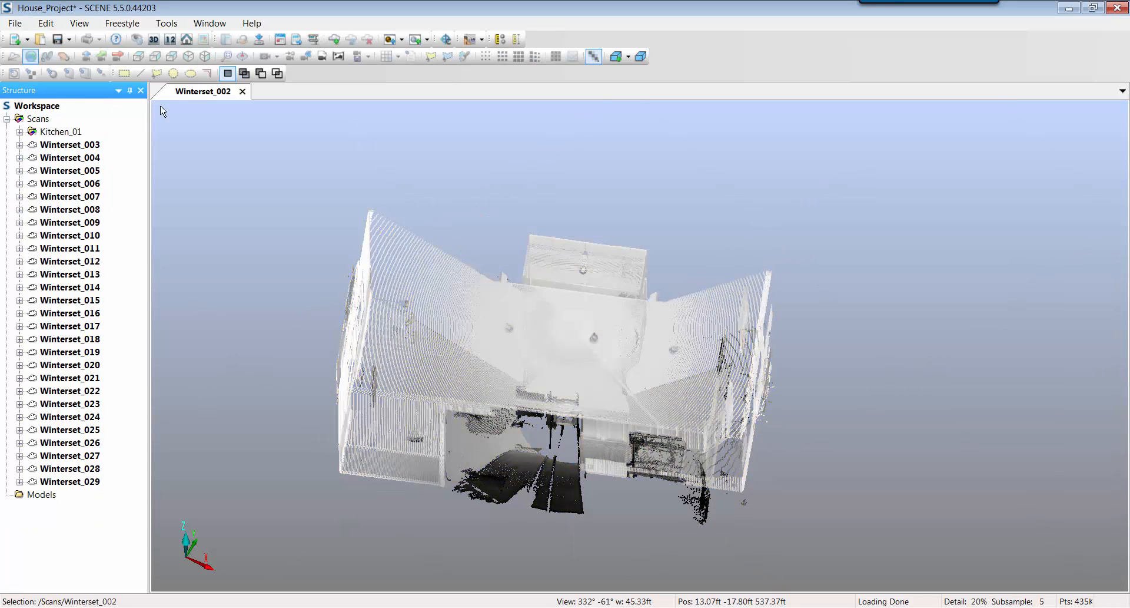
{"action": "left_click", "coordinate": [242, 92]}
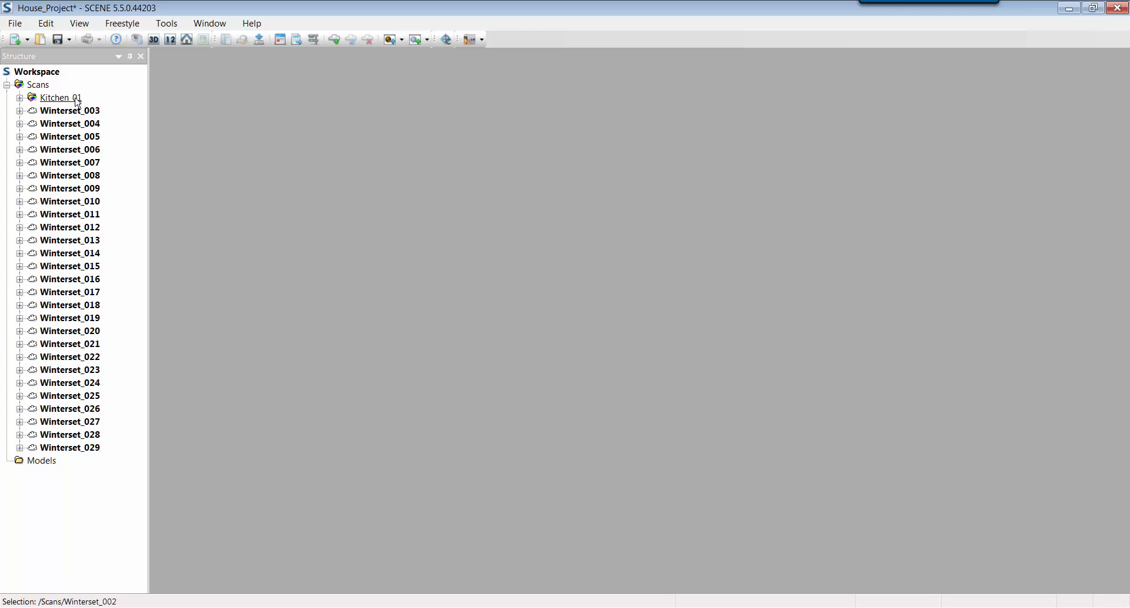
Open the correspondence view of the Kitchen_01 cluster.
{"action": "right_click", "coordinate": [71, 97]}
{"action": "mouse_move", "coordinate": [144, 137]}
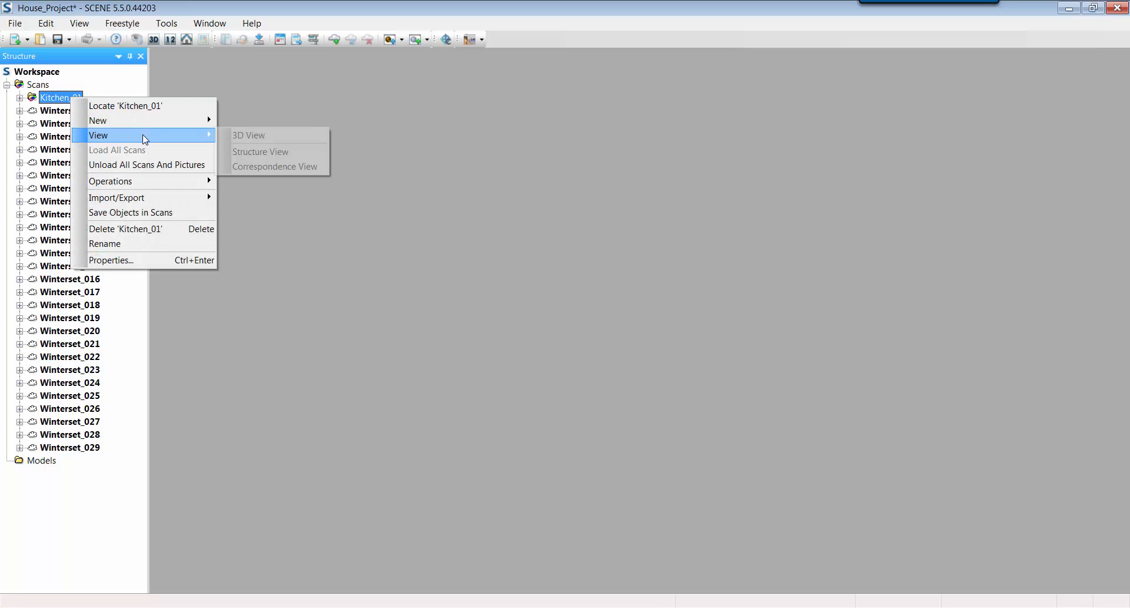
{"action": "left_click", "coordinate": [281, 167]}
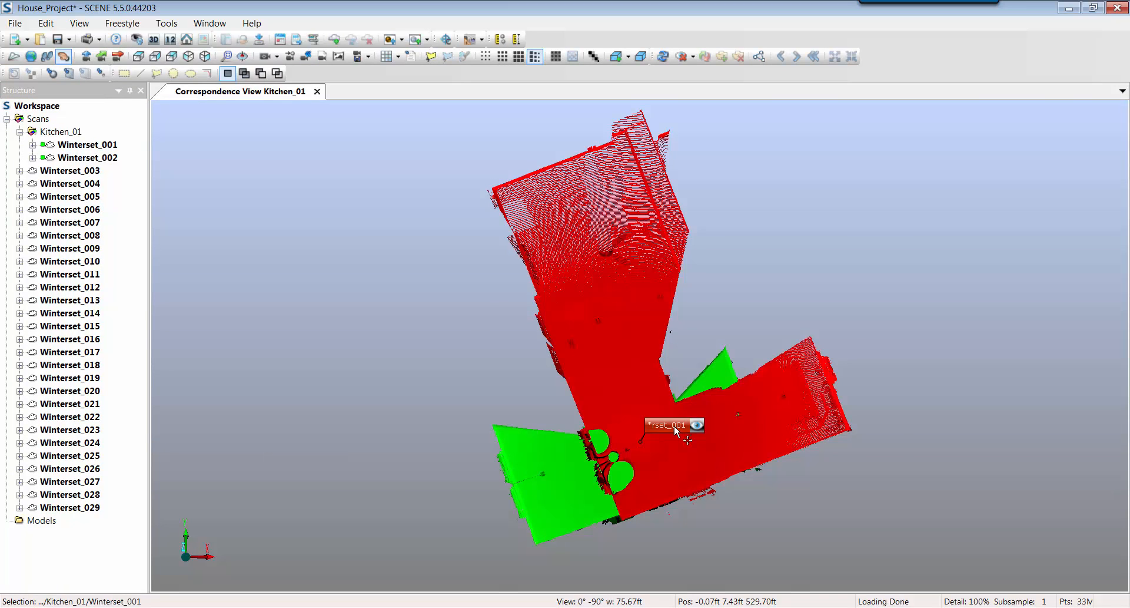
Move and slightly rotate Winterset_001 in plan so its walls line up with Winterset_002.
{"action": "left_click", "coordinate": [675, 428]}
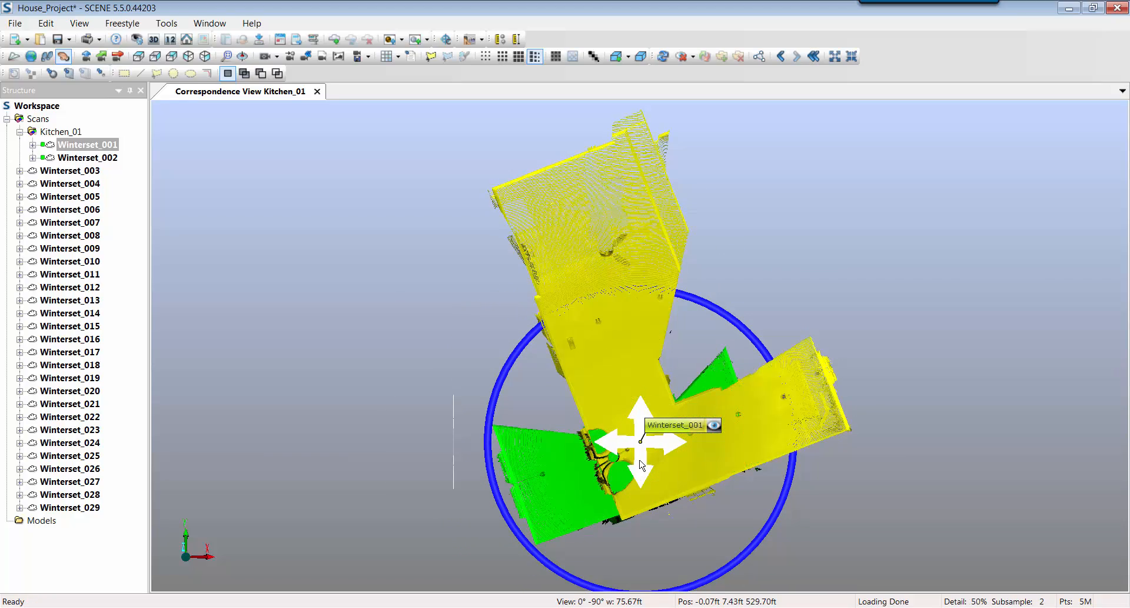
{"action": "left_click_drag", "start_coordinate": [644, 443], "coordinate": [555, 489]}
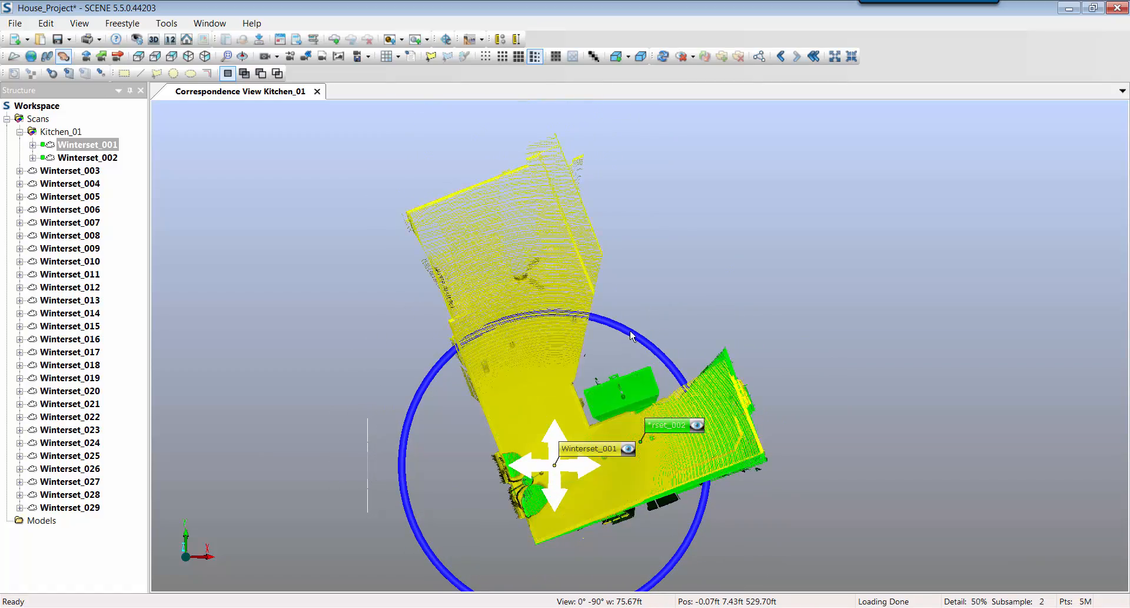
{"action": "left_click_drag", "start_coordinate": [630, 332], "coordinate": [636, 336]}
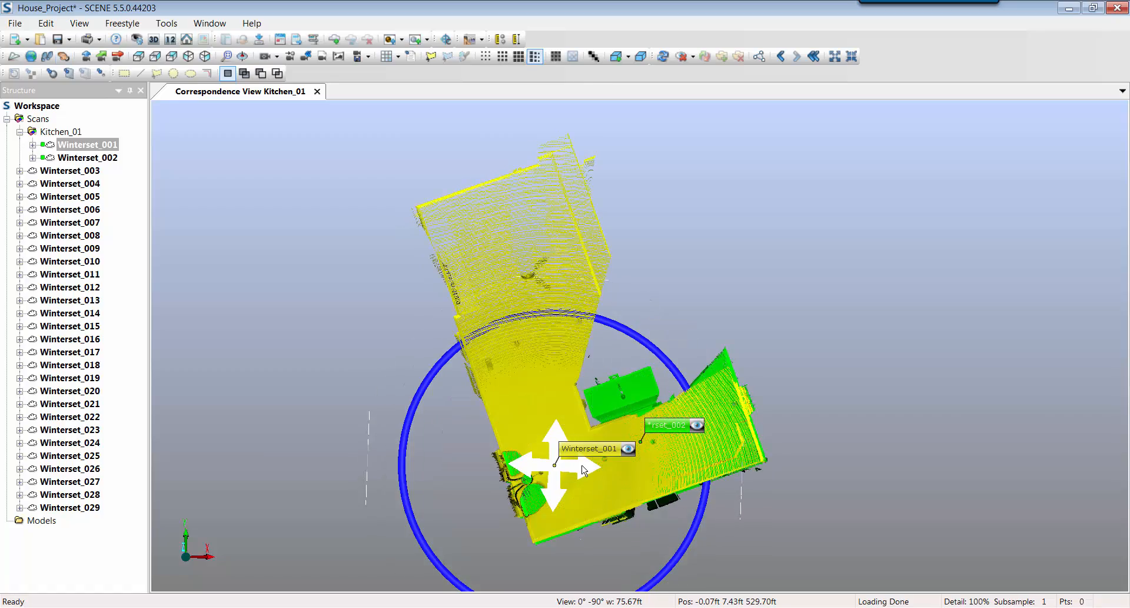
{"action": "left_click_drag", "start_coordinate": [582, 463], "coordinate": [585, 465]}
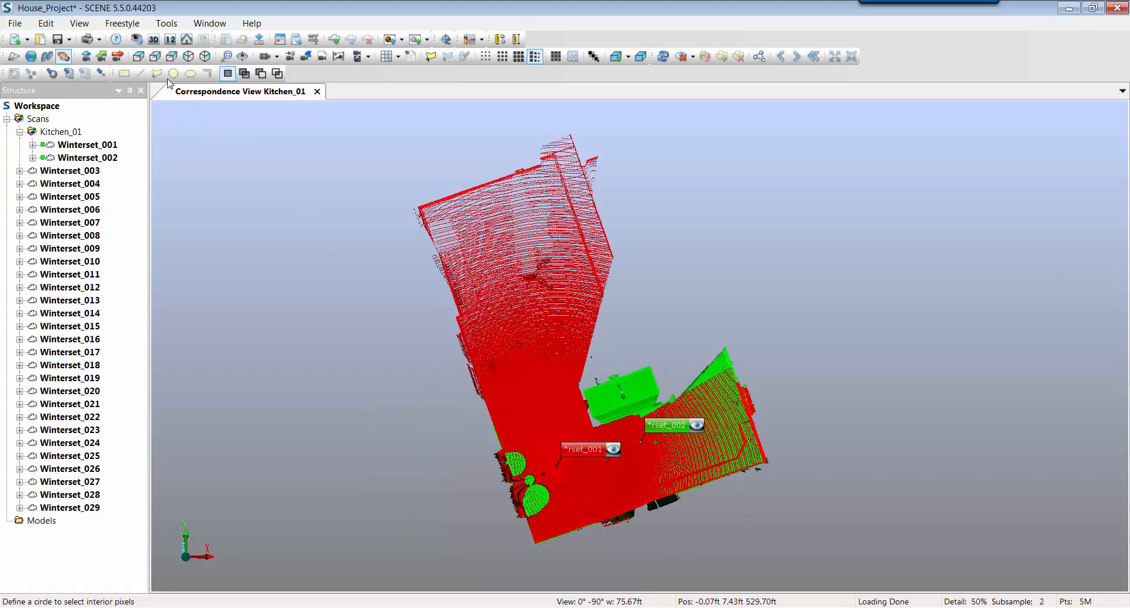
Raise Winterset_002 in a side view so its floor and ceiling line up with Winterset_001, and return to the top view.
{"action": "left_click", "coordinate": [156, 57]}
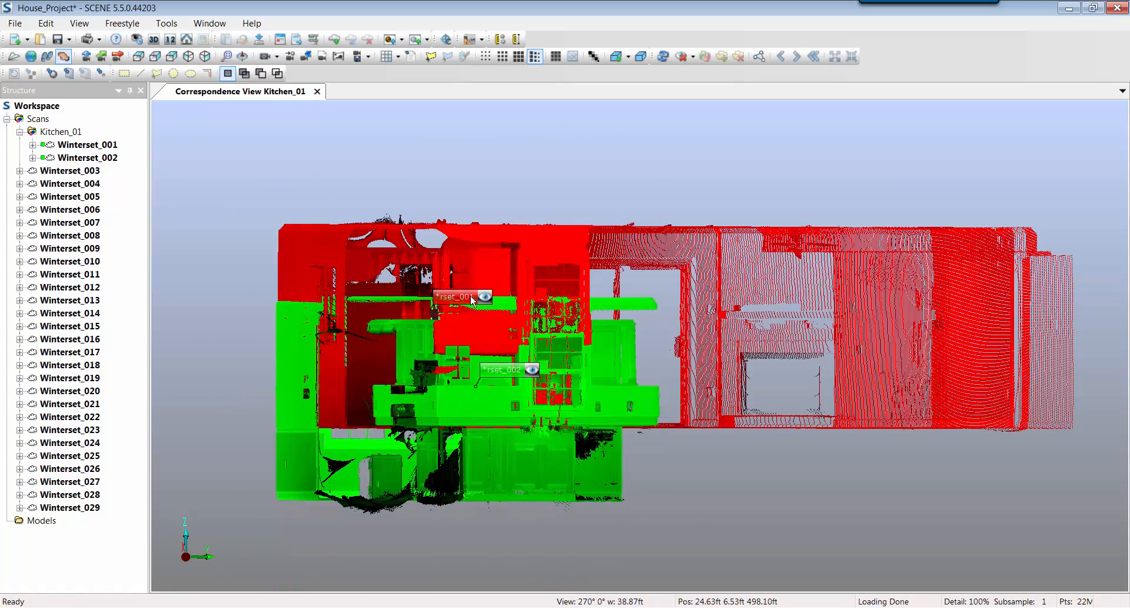
{"action": "left_click", "coordinate": [514, 371]}
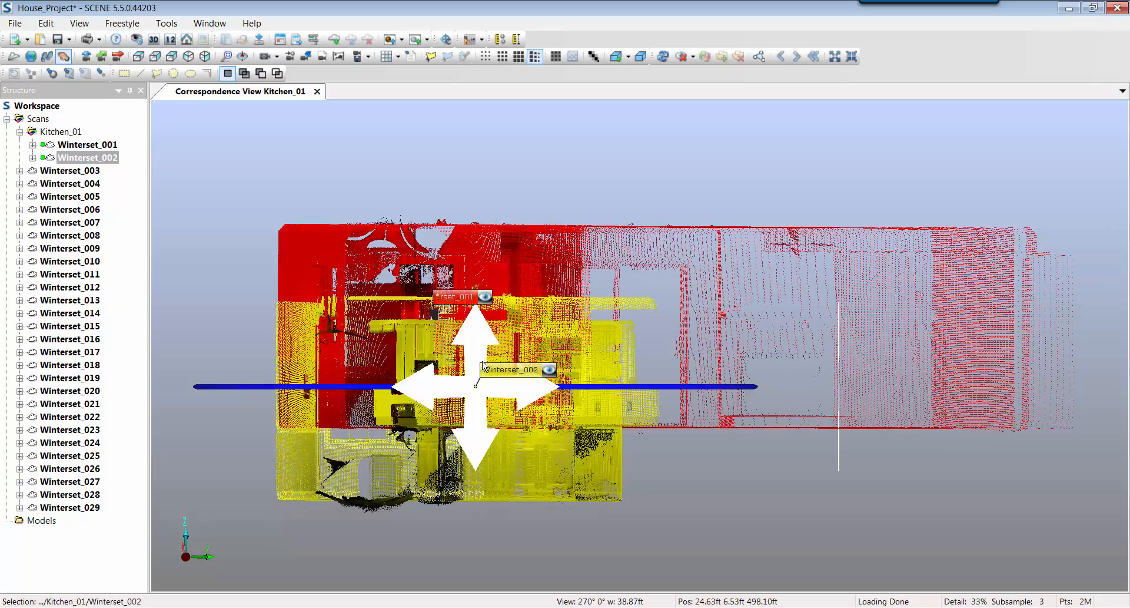
{"action": "left_click_drag", "start_coordinate": [476, 360], "coordinate": [478, 288]}
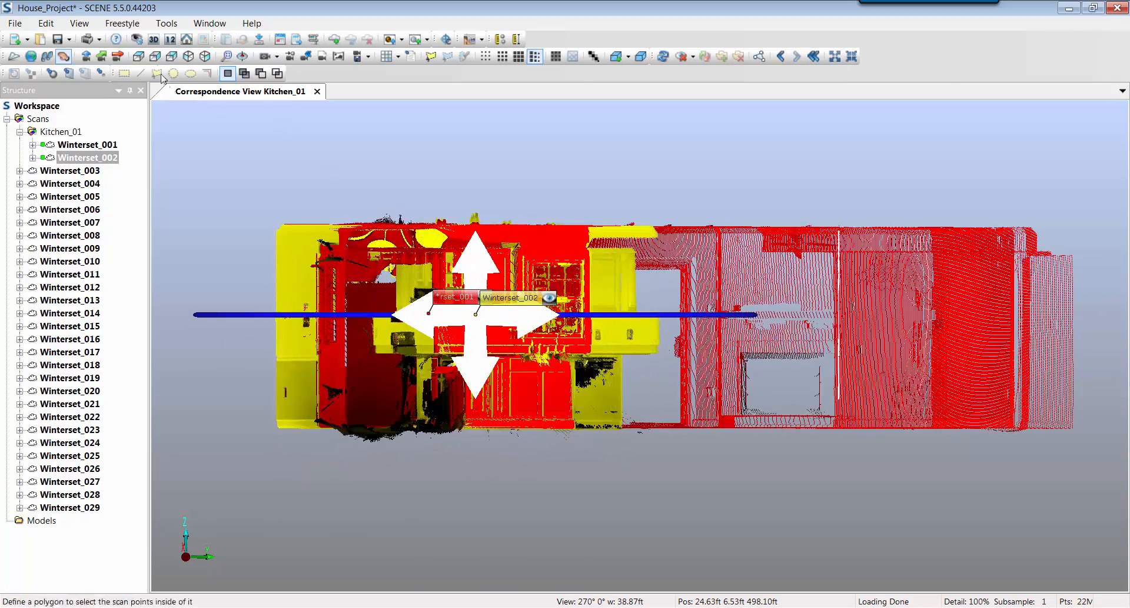
{"action": "left_click", "coordinate": [139, 57]}
Place the Kitchen_01 cluster's scans in Top View Based mode with a 0.082 ft average subsampling point distance and slightly higher reliability.
{"action": "left_click", "coordinate": [70, 132]}
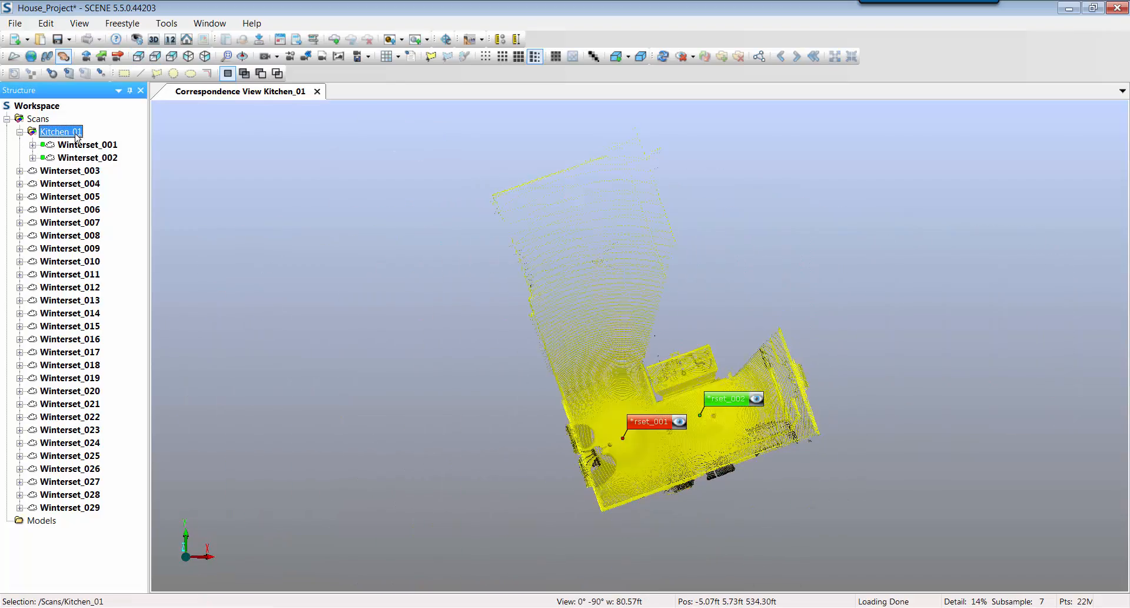
{"action": "right_click", "coordinate": [76, 134]}
{"action": "mouse_move", "coordinate": [150, 232]}
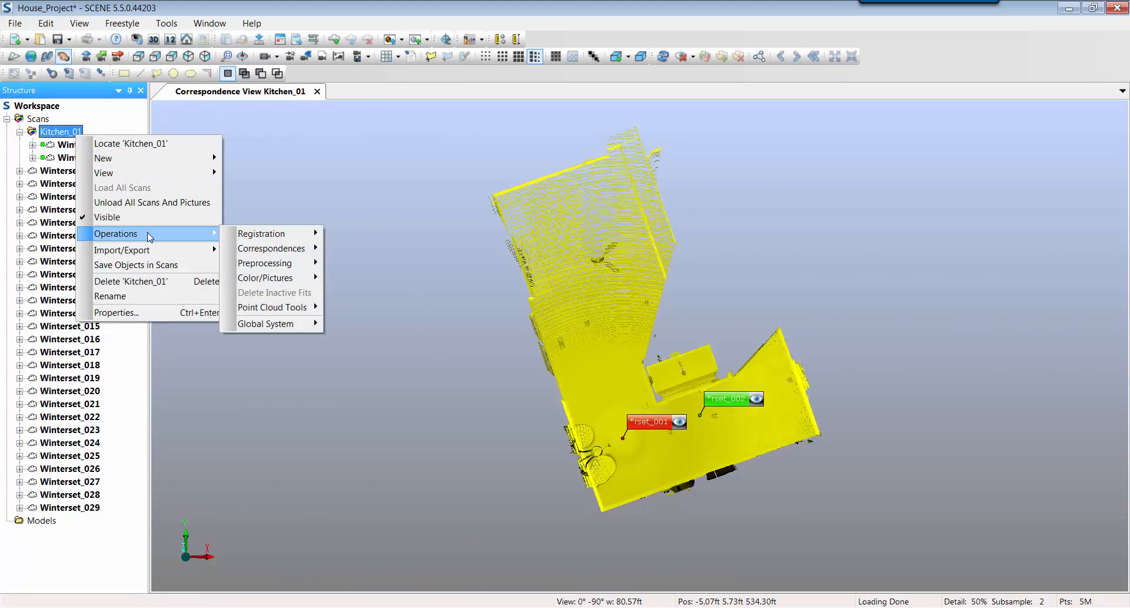
{"action": "mouse_move", "coordinate": [254, 235]}
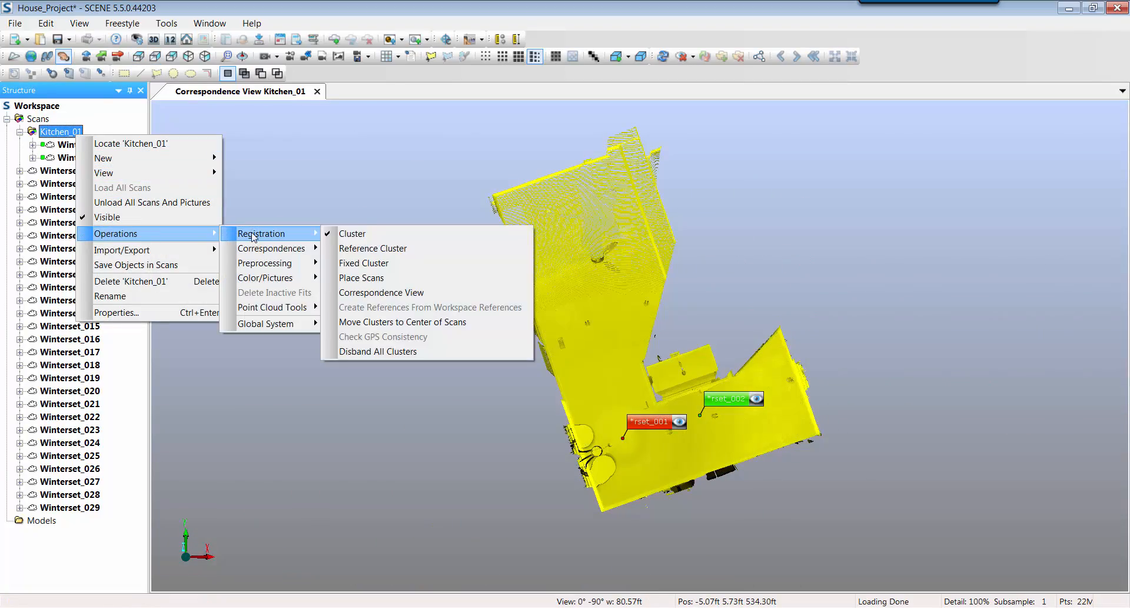
{"action": "left_click", "coordinate": [395, 278]}
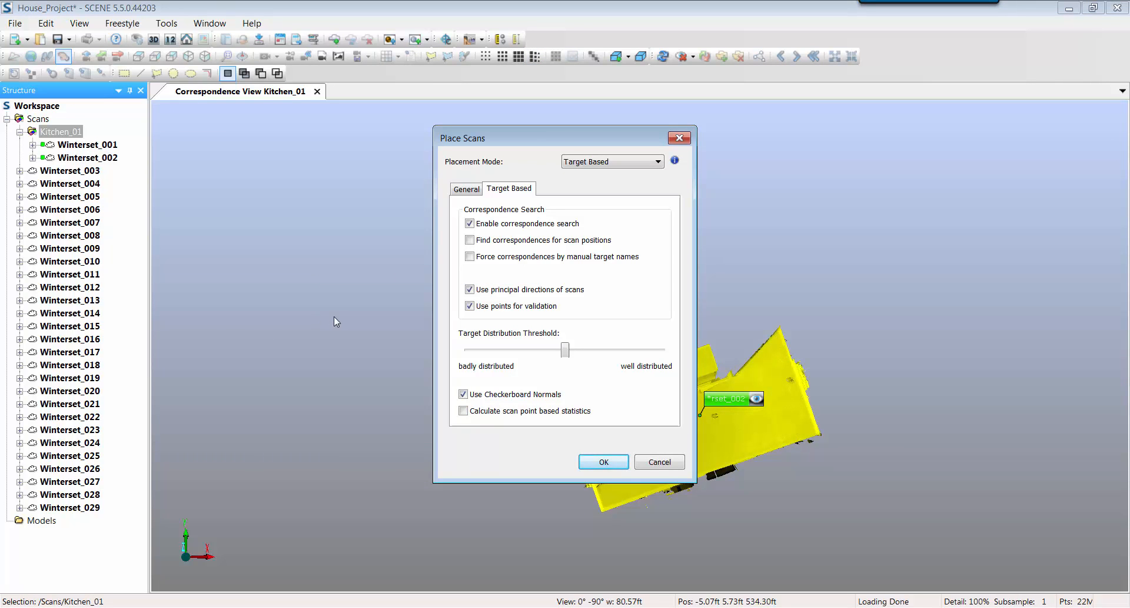
{"action": "left_click", "coordinate": [617, 160]}
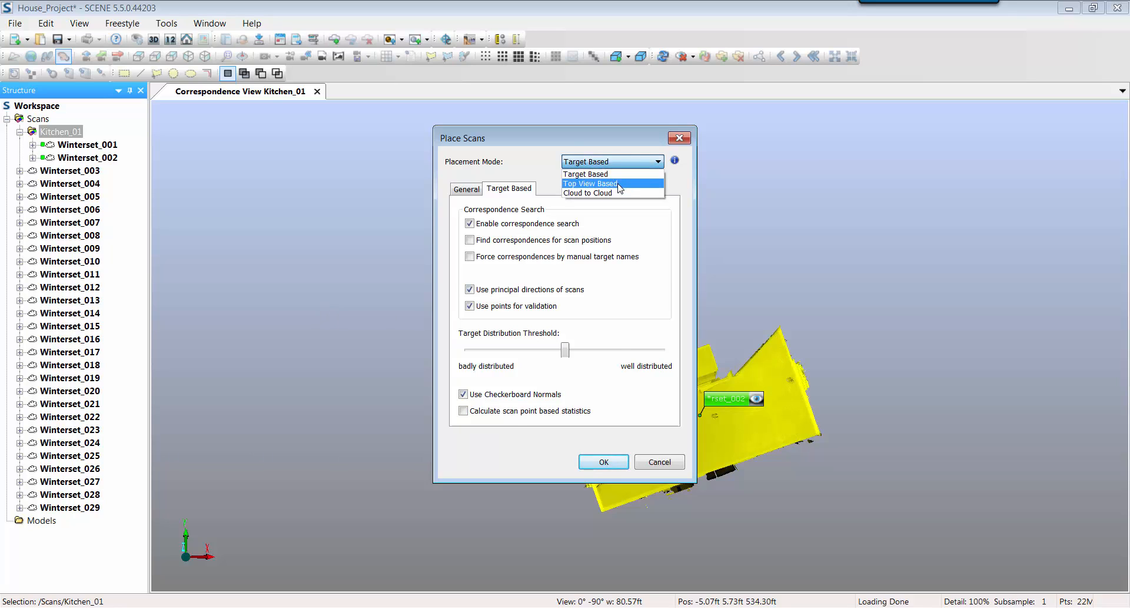
{"action": "left_click", "coordinate": [566, 175]}
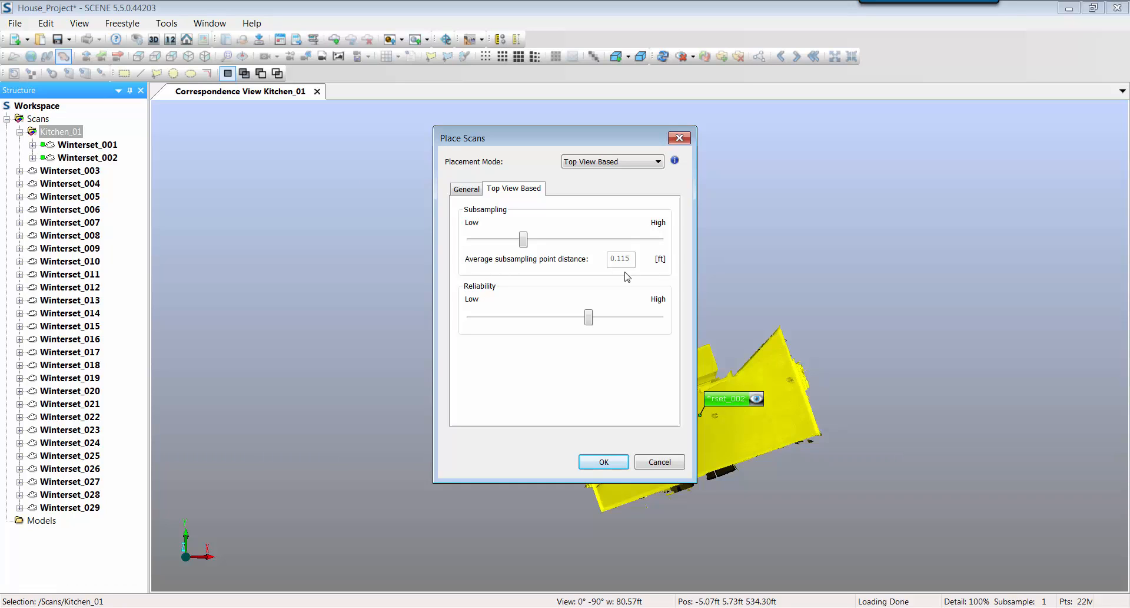
{"action": "left_click_drag", "start_coordinate": [524, 239], "coordinate": [503, 242]}
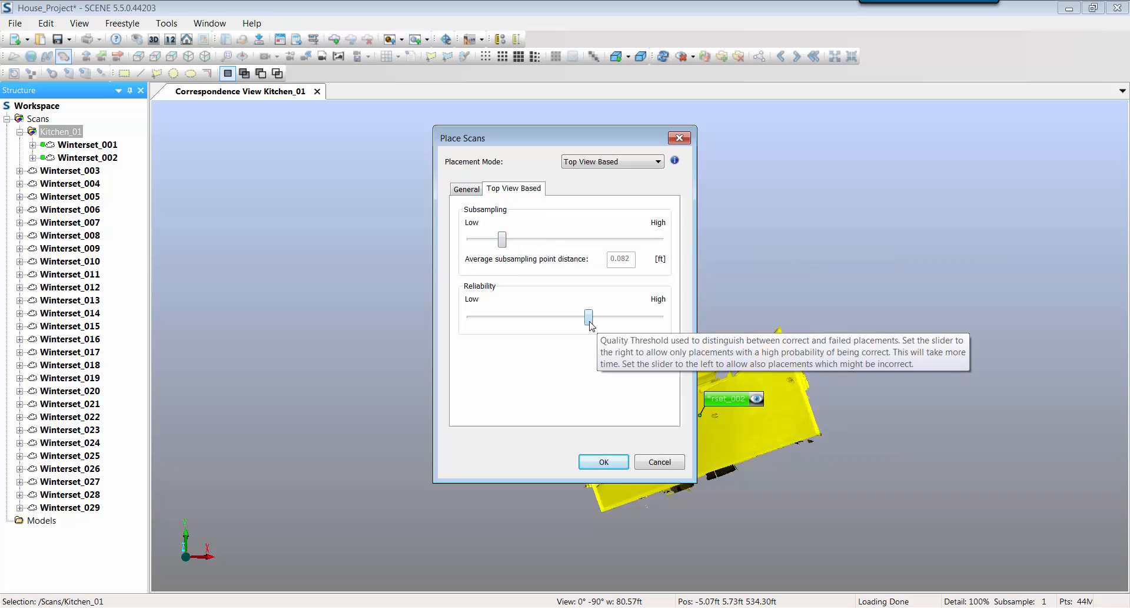
{"action": "left_click_drag", "start_coordinate": [589, 316], "coordinate": [612, 318]}
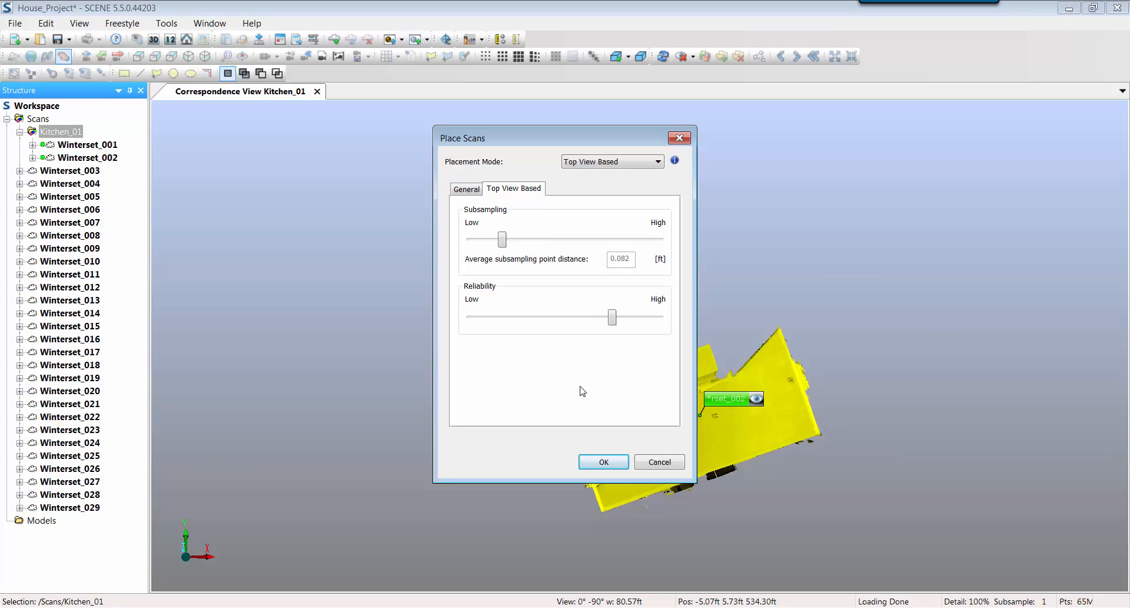
{"action": "left_click", "coordinate": [604, 462]}
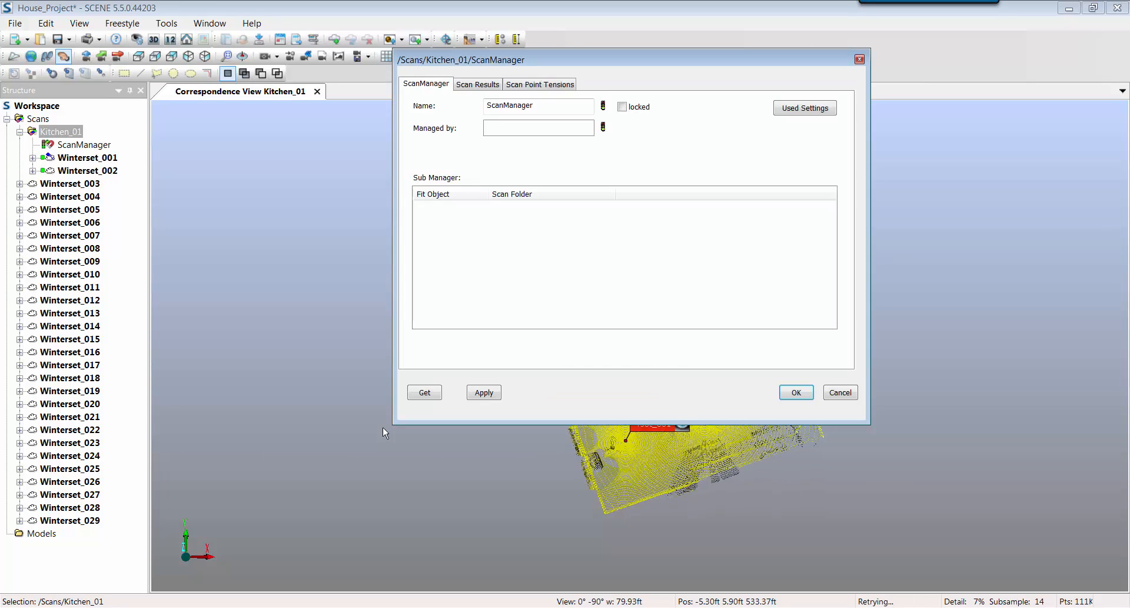
Review the scan point tensions of the top view based placement, close the results and deselect the cluster.
{"action": "left_click", "coordinate": [473, 86]}
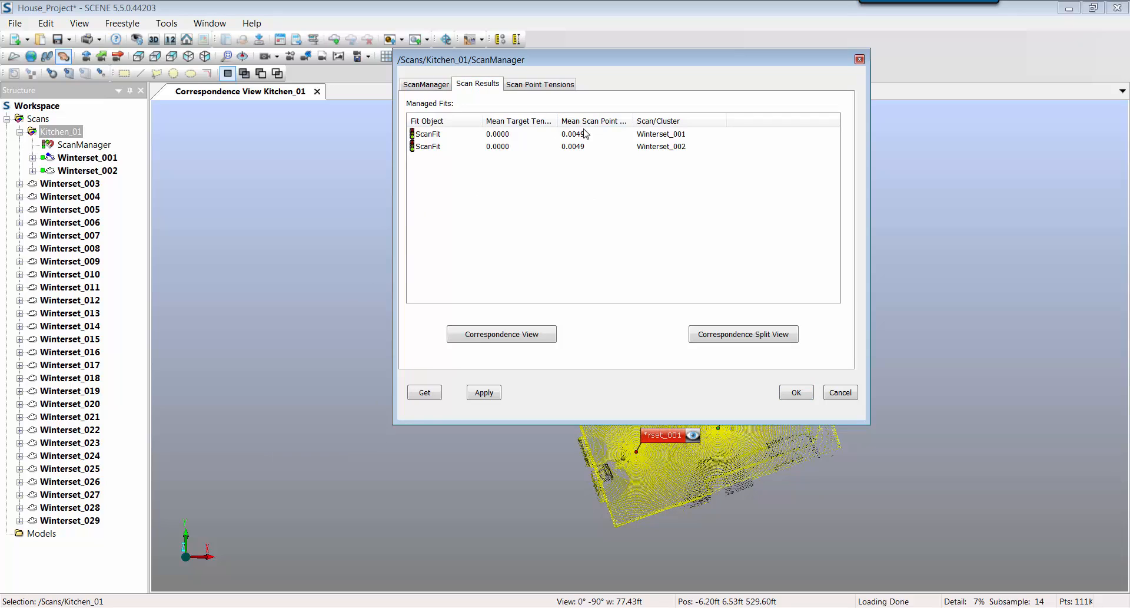
{"action": "left_click", "coordinate": [796, 393]}
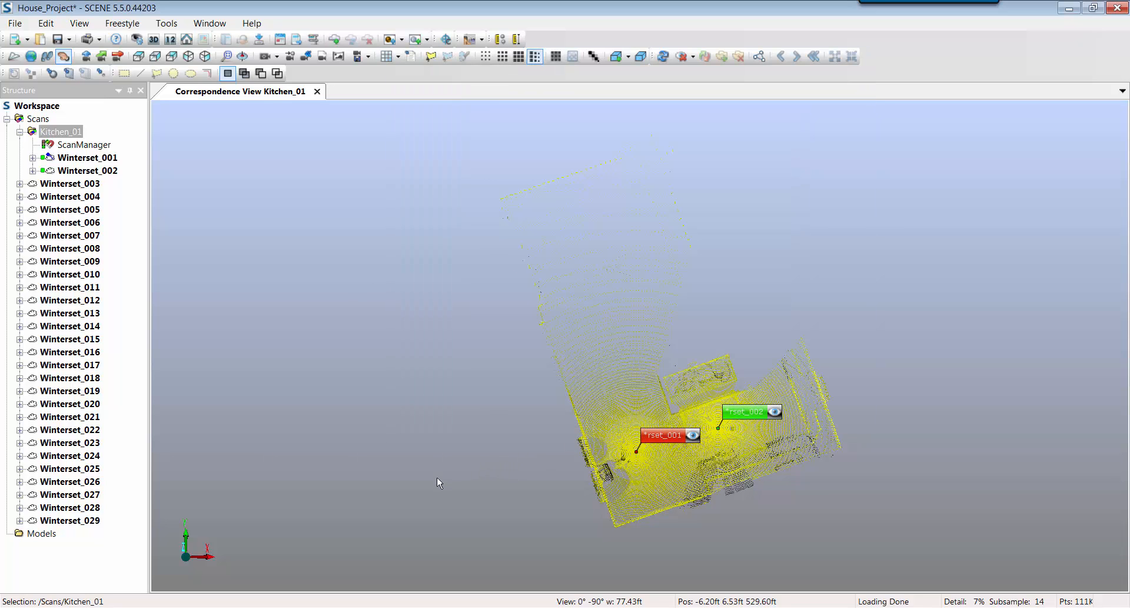
{"action": "left_click", "coordinate": [450, 478]}
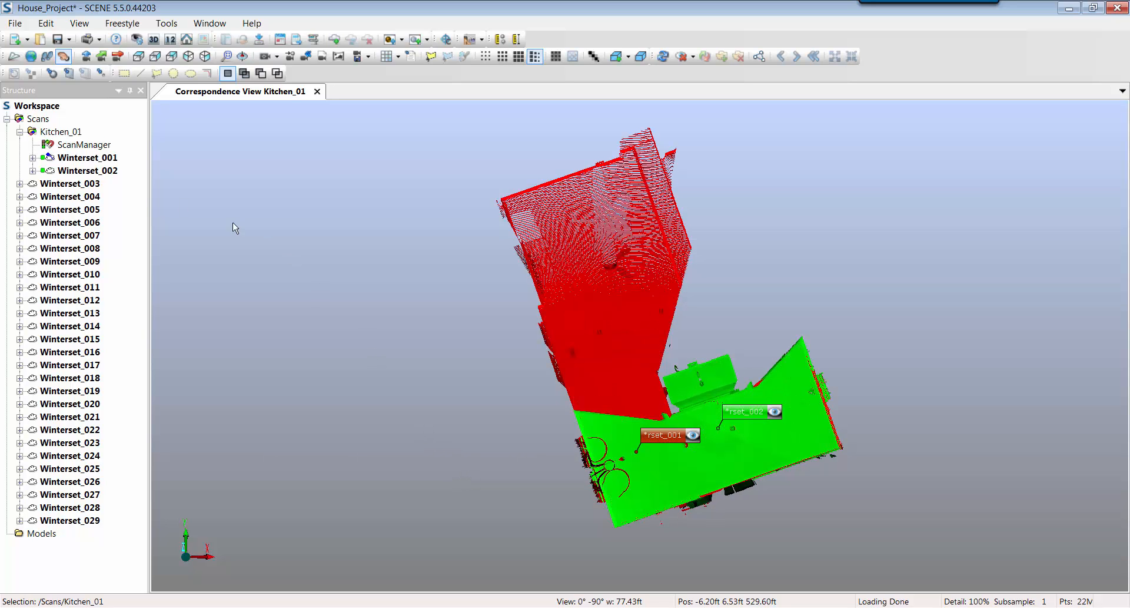
Update the Kitchen_01 scans with Cloud to Cloud placement at a maximum search distance of 3 ft, and review the scan results.
{"action": "right_click", "coordinate": [96, 148]}
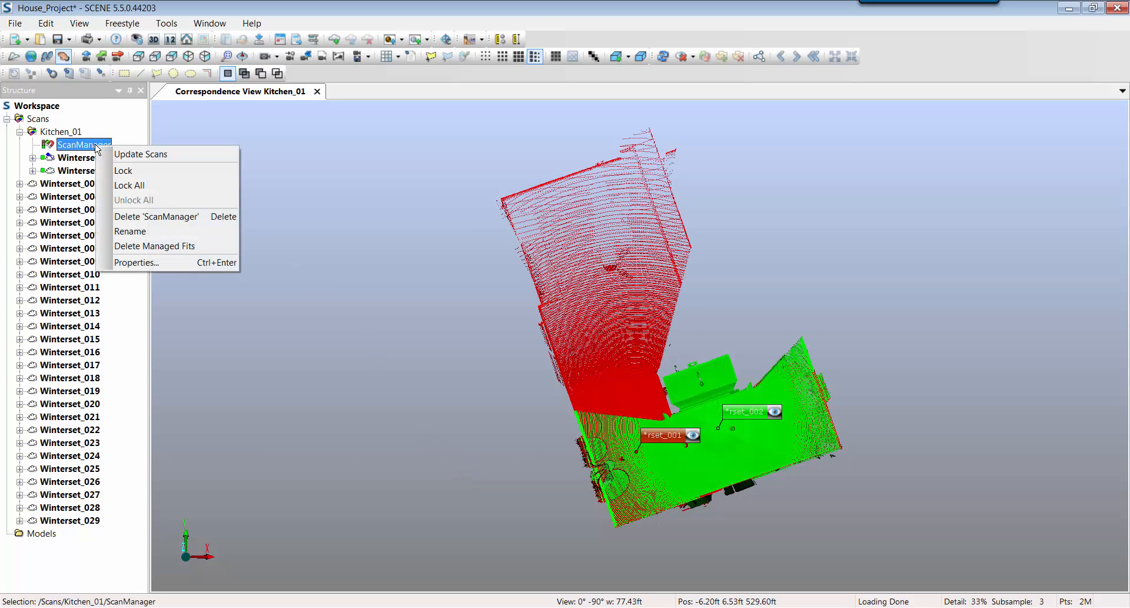
{"action": "left_click", "coordinate": [141, 154]}
{"action": "left_click", "coordinate": [610, 162]}
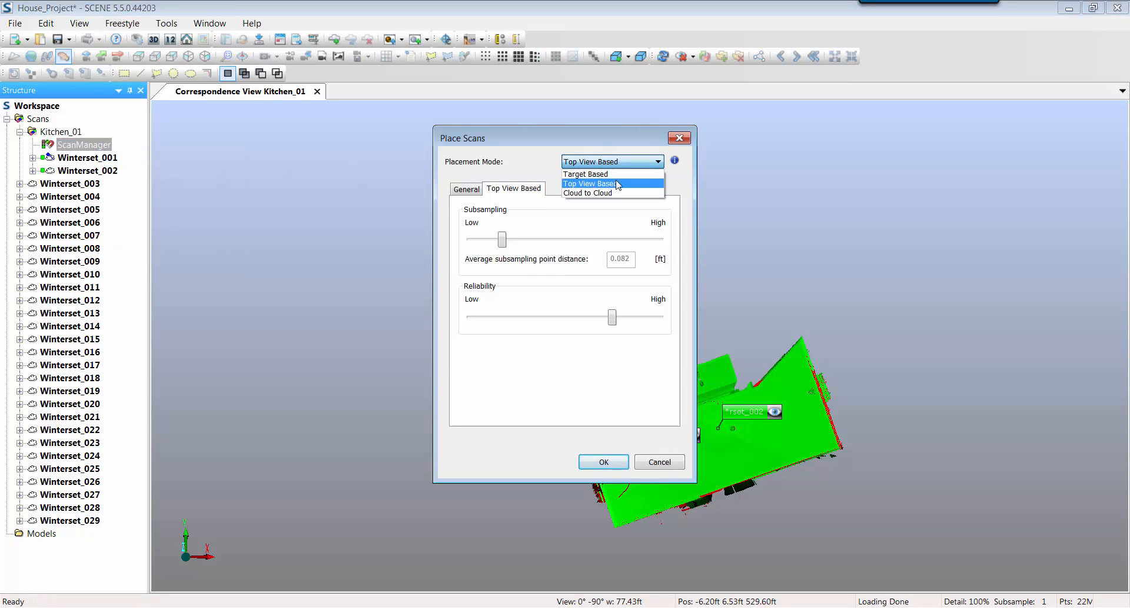
{"action": "left_click", "coordinate": [612, 192]}
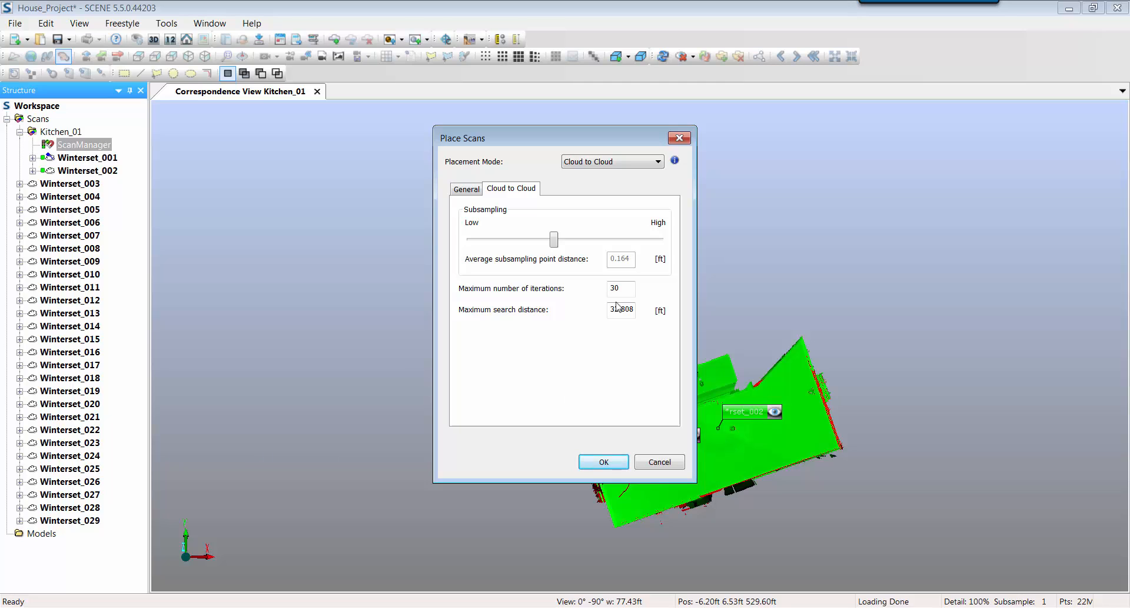
{"action": "left_click_drag", "start_coordinate": [610, 309], "coordinate": [640, 307]}
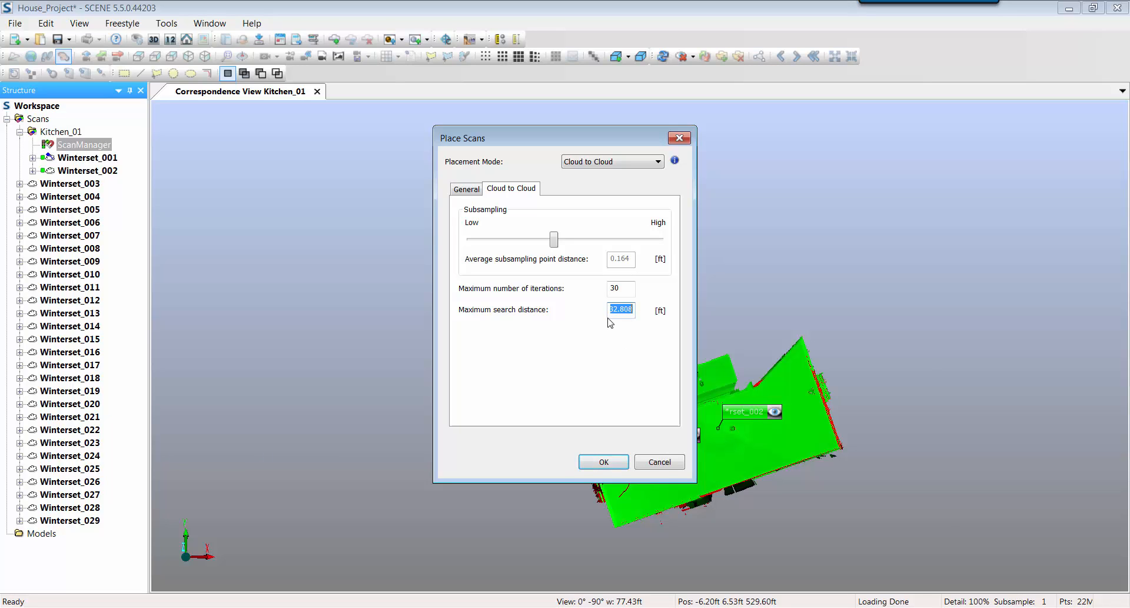
{"action": "type", "text": "3"}
{"action": "left_click", "coordinate": [611, 463]}
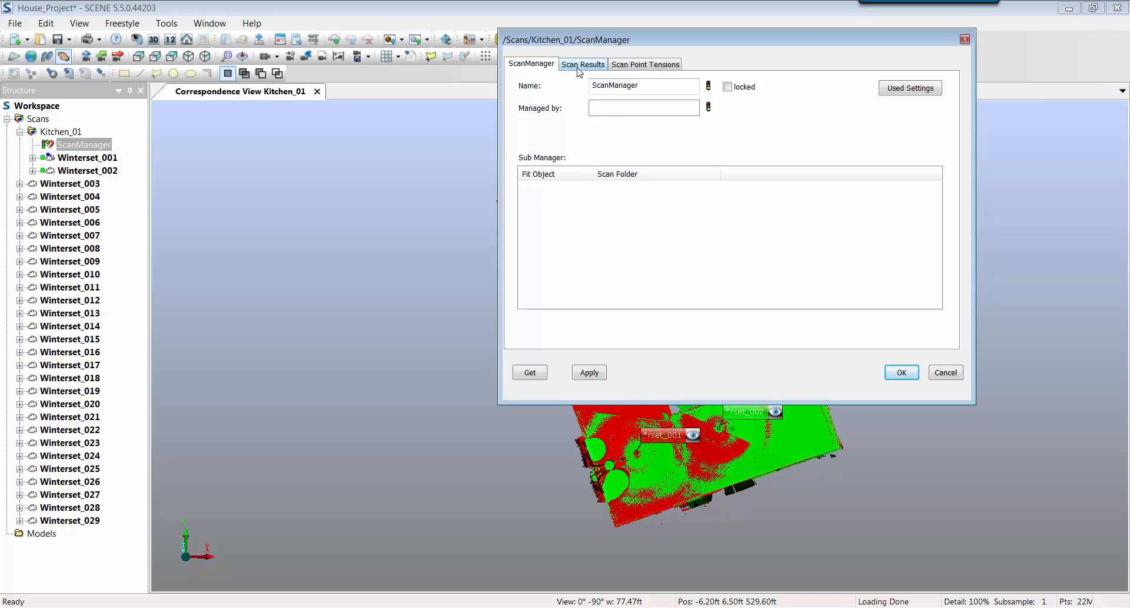
{"action": "left_click", "coordinate": [580, 71]}
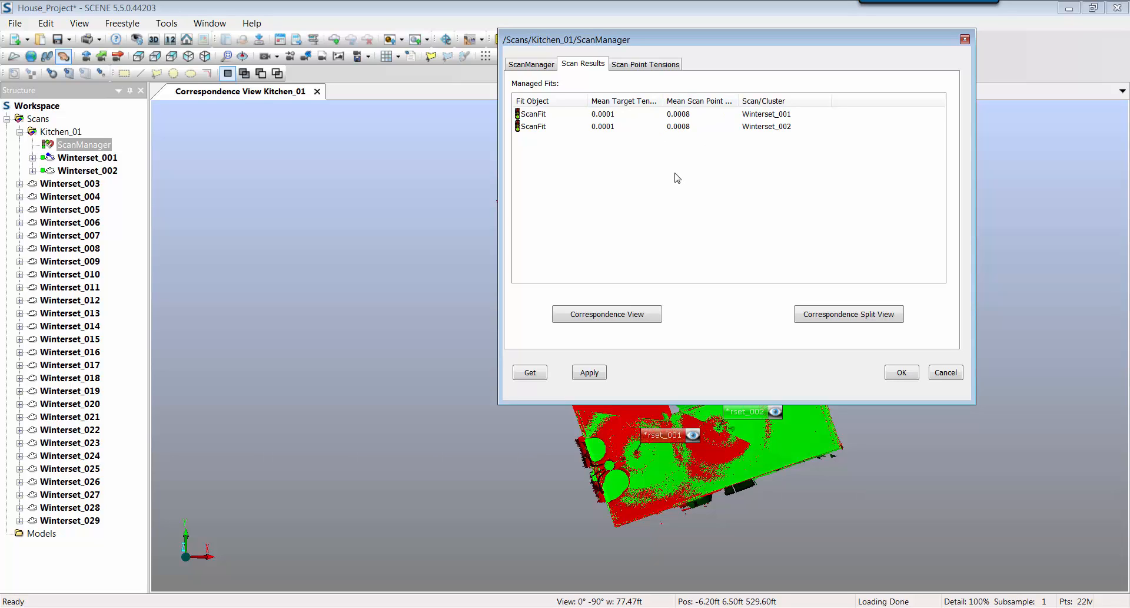
{"action": "left_click", "coordinate": [906, 375]}
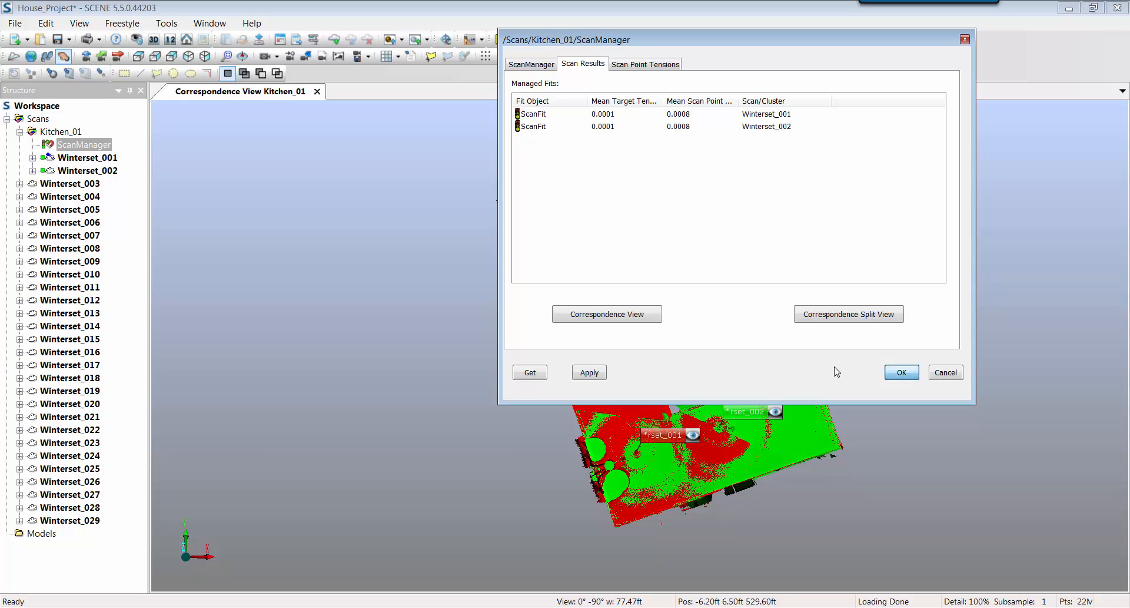